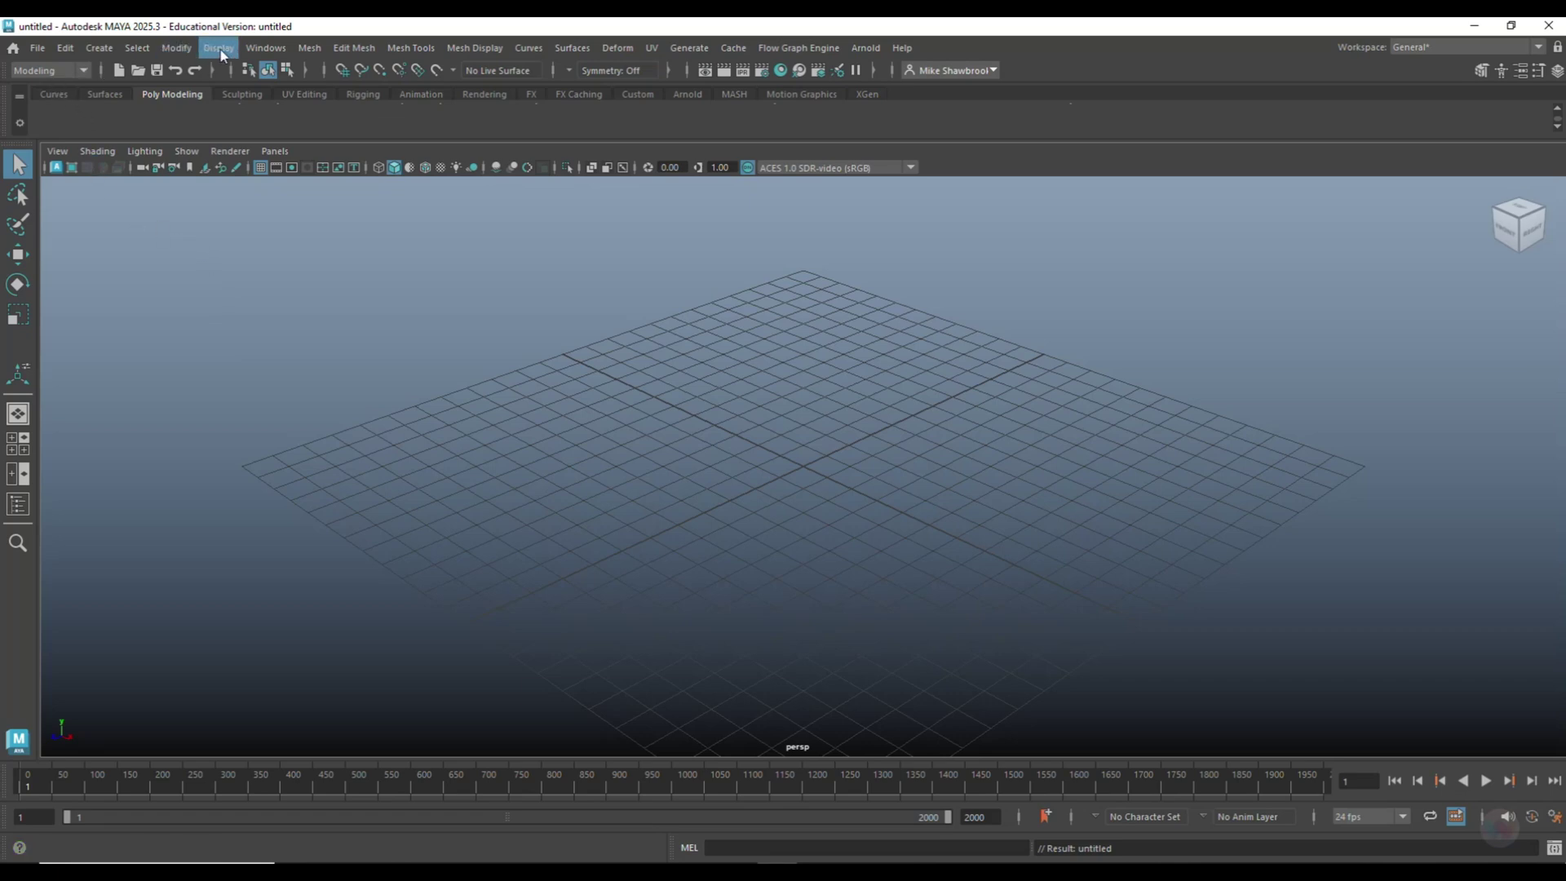
Import CharacterMale.ma from the Content Browser's Bipeds sculpting base meshes into the scene
{"action": "left_click", "coordinate": [269, 46]}
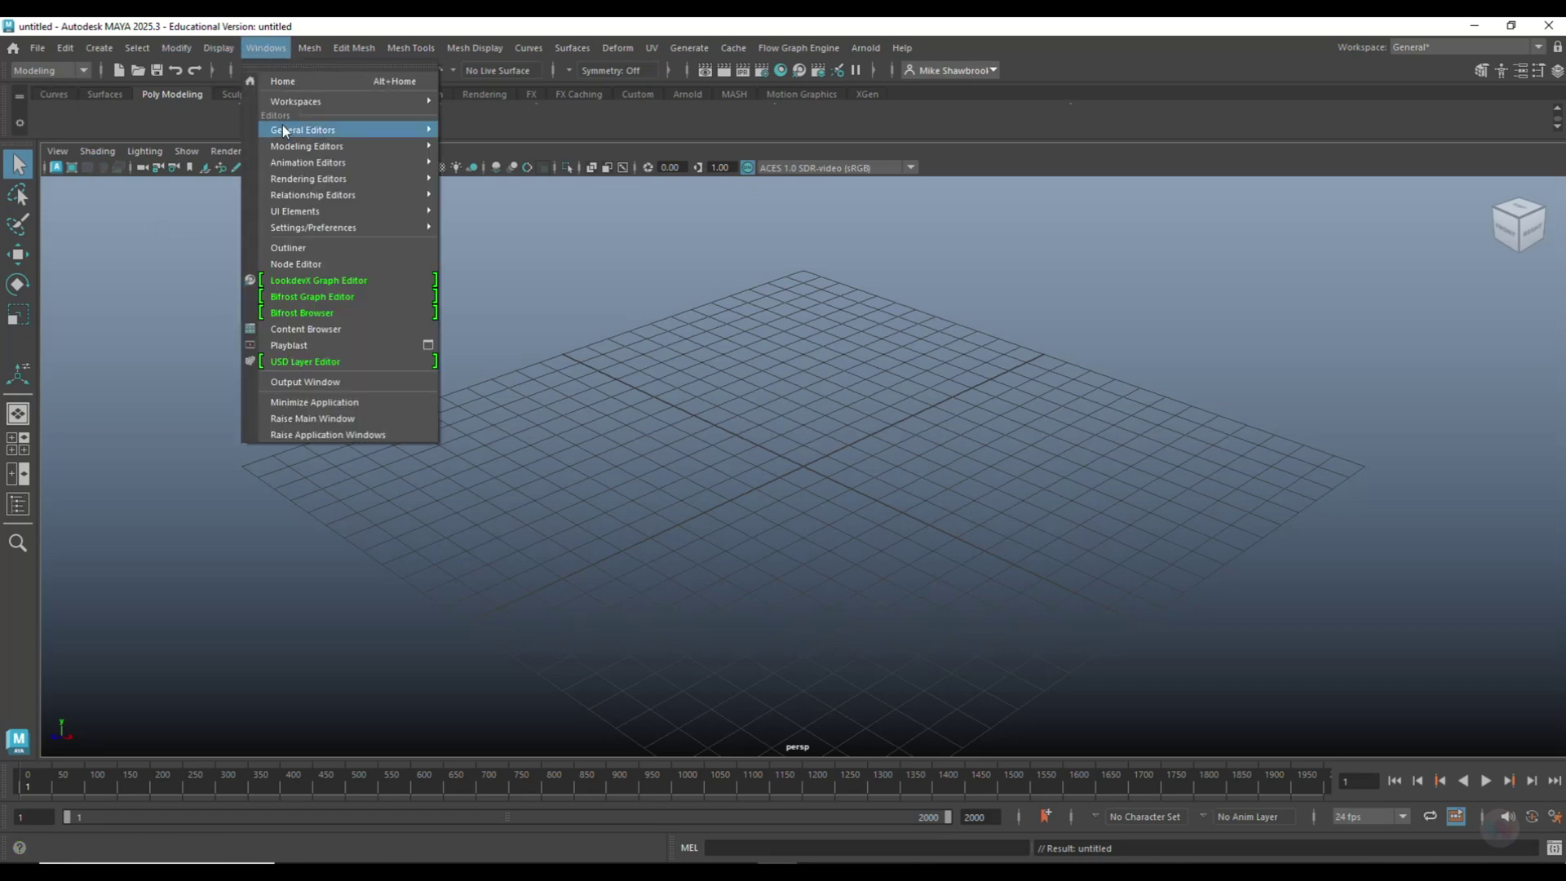
{"action": "left_click", "coordinate": [342, 330]}
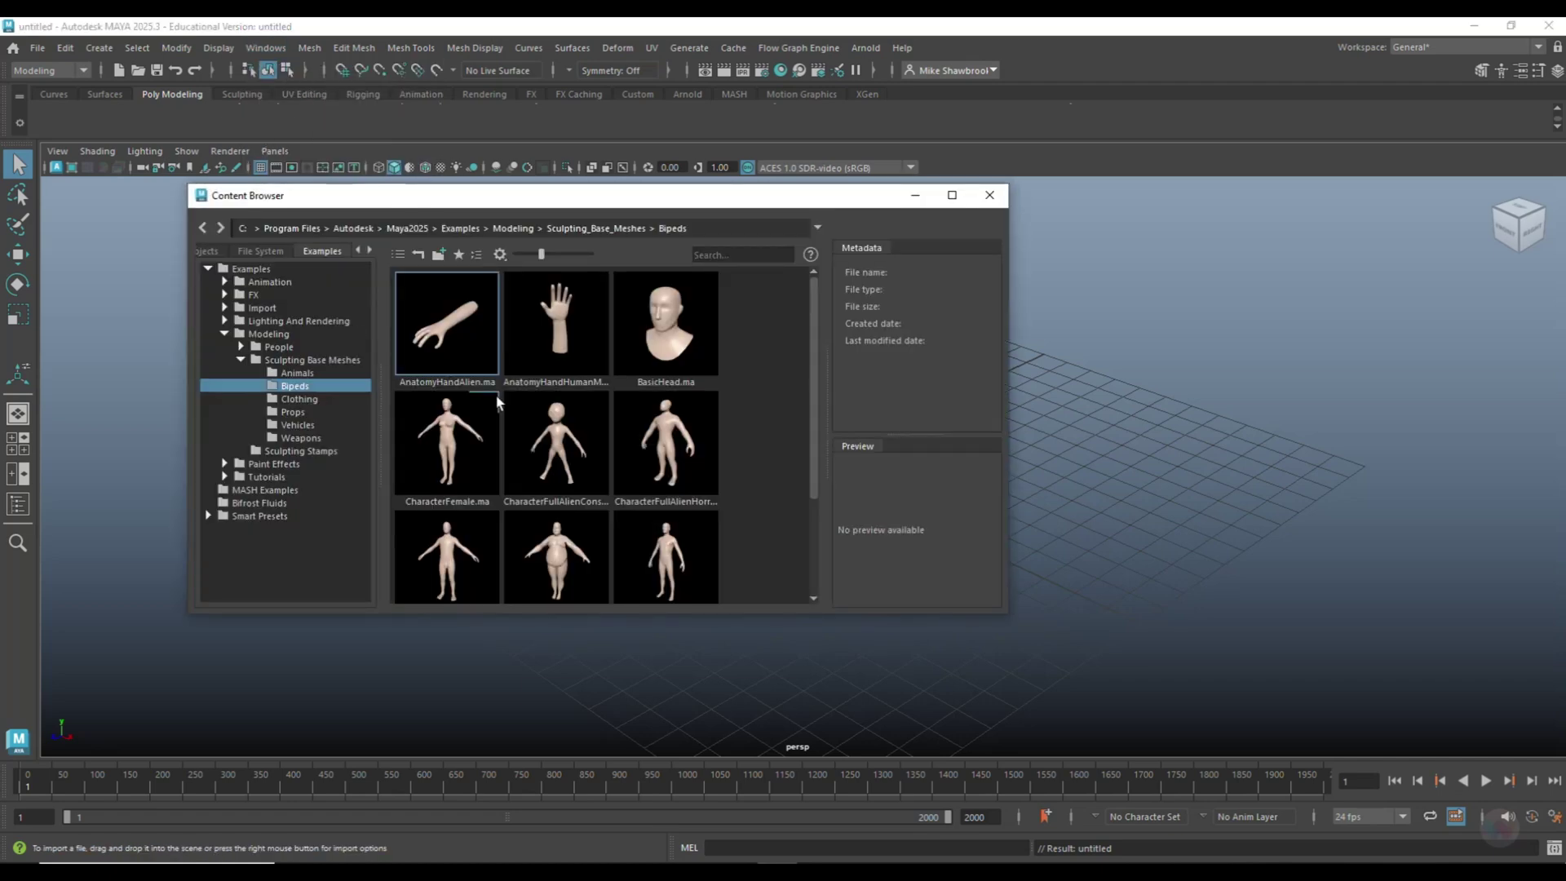
{"action": "left_click_drag", "start_coordinate": [810, 380], "coordinate": [811, 481]}
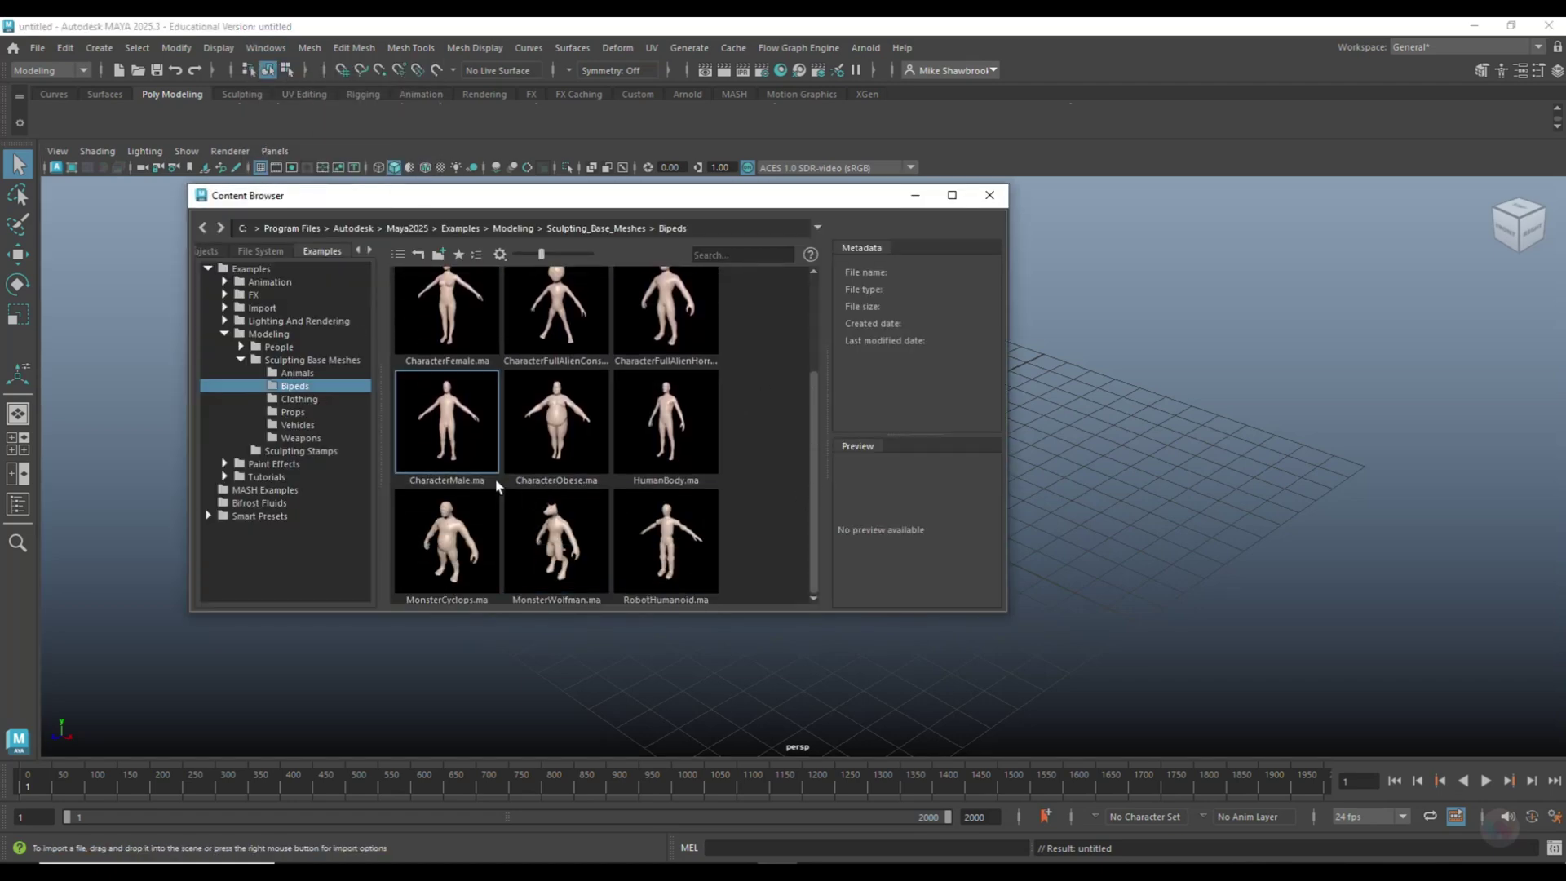
{"action": "double_click", "coordinate": [454, 430]}
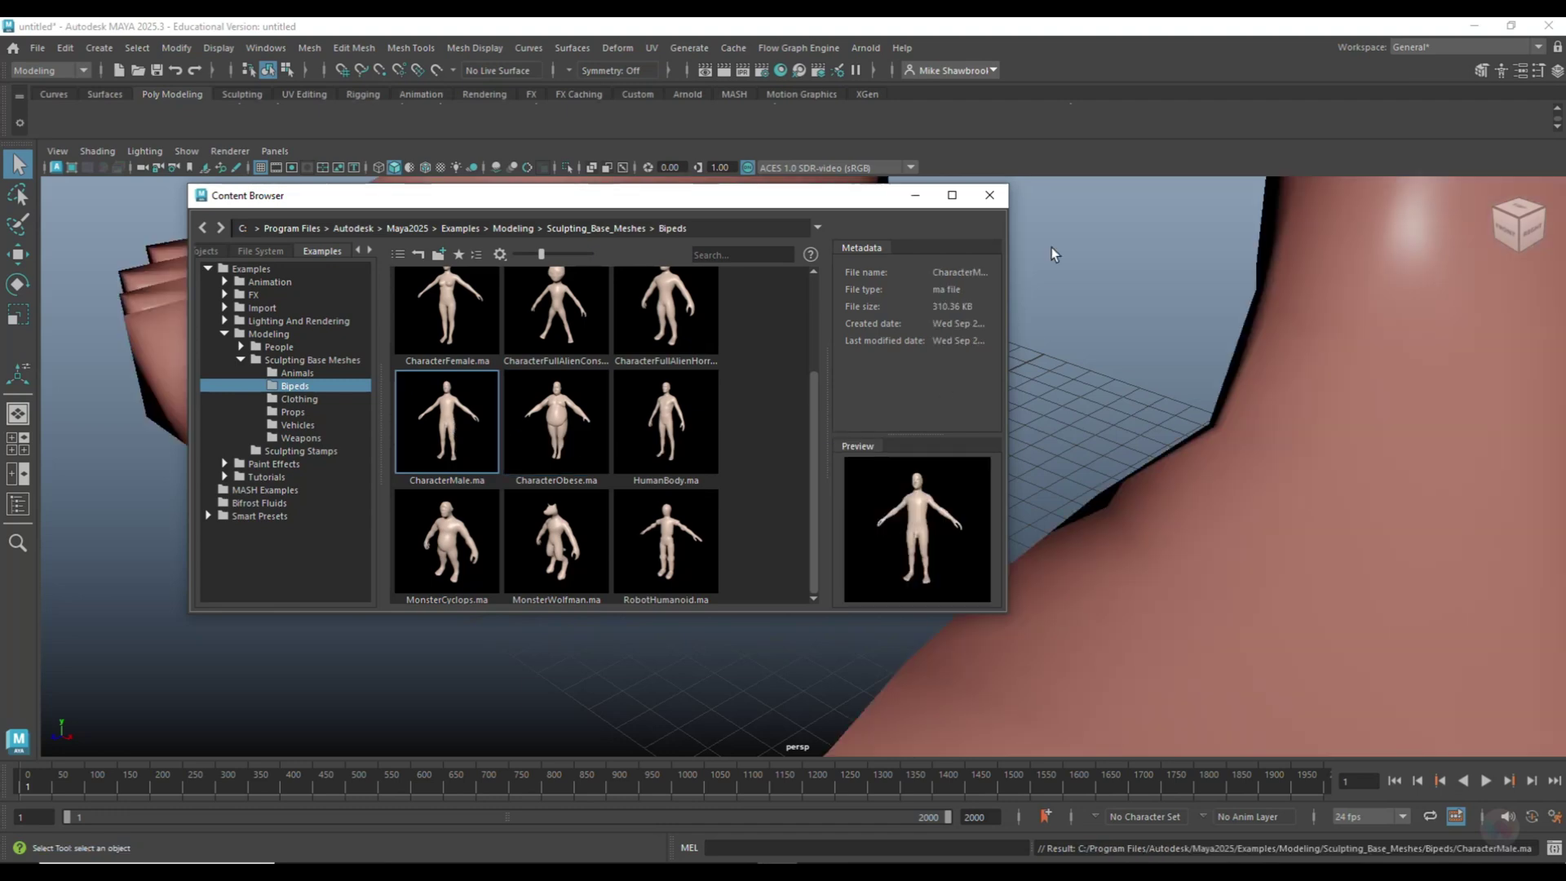
{"action": "left_click", "coordinate": [989, 195]}
Delete the faces of the male character's legs, feet and lower hips
{"action": "scroll", "coordinate": [942, 441], "scroll_direction": "down", "scroll_amount": 10}
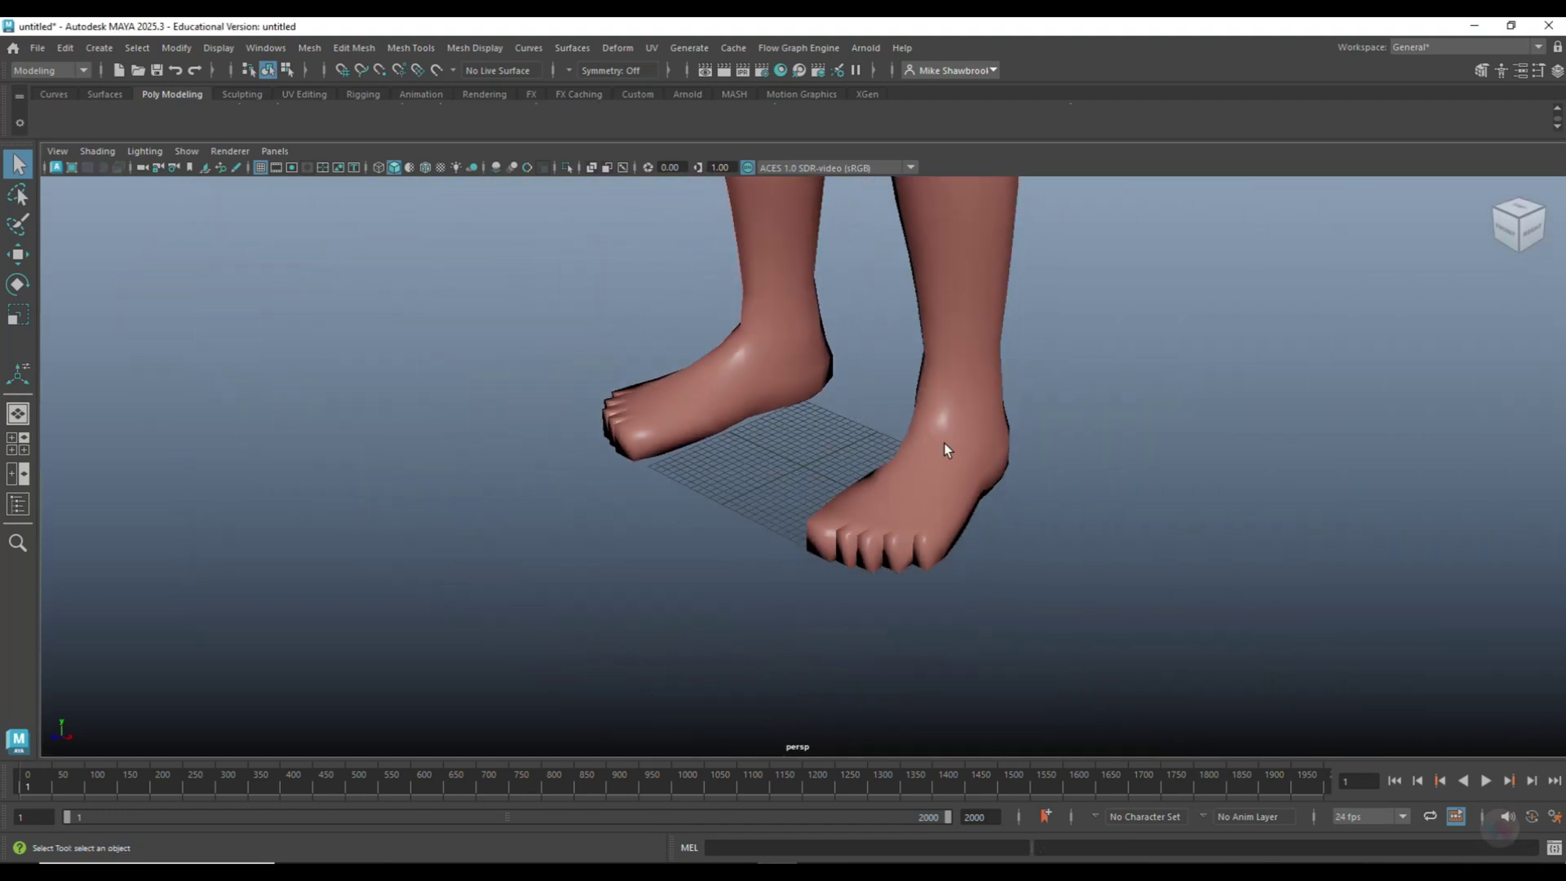
{"action": "left_click_drag", "start_coordinate": [943, 451], "coordinate": [1090, 489], "text": "alt"}
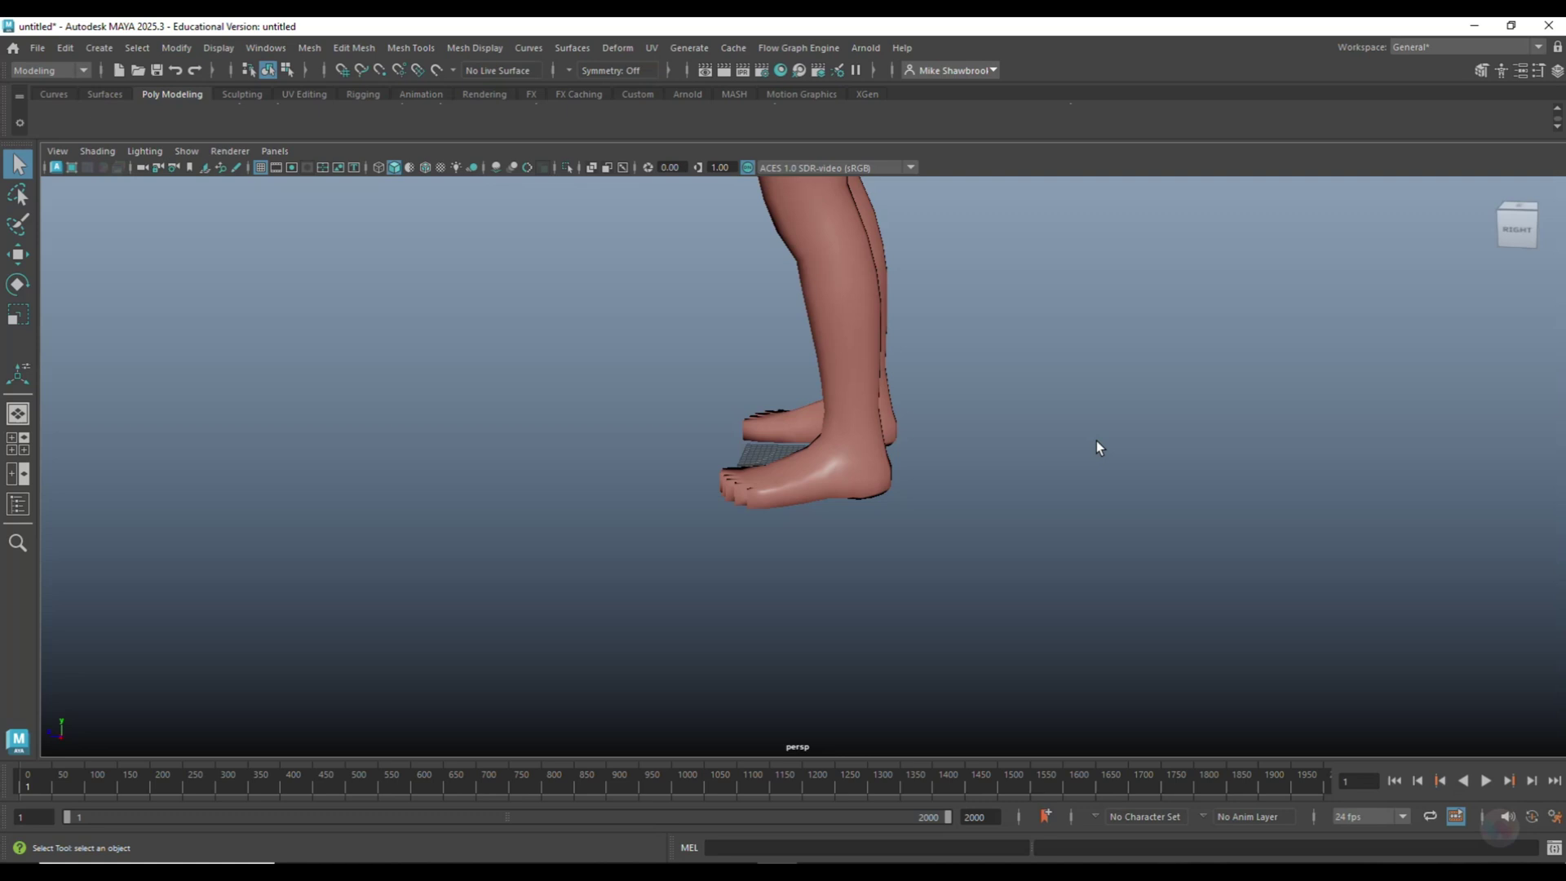
{"action": "middle_click_drag", "start_coordinate": [1097, 448], "coordinate": [1107, 640], "text": "alt"}
{"action": "scroll", "coordinate": [1107, 640], "scroll_direction": "down", "scroll_amount": 3}
{"action": "left_click_drag", "start_coordinate": [1104, 639], "coordinate": [902, 623], "text": "alt"}
{"action": "mouse_move", "coordinate": [919, 608]}
{"action": "middle_mouse_down", "text": "alt"}
{"action": "mouse_move", "coordinate": [913, 542]}
{"action": "mouse_move", "coordinate": [902, 594]}
{"action": "middle_mouse_up", "text": "alt"}
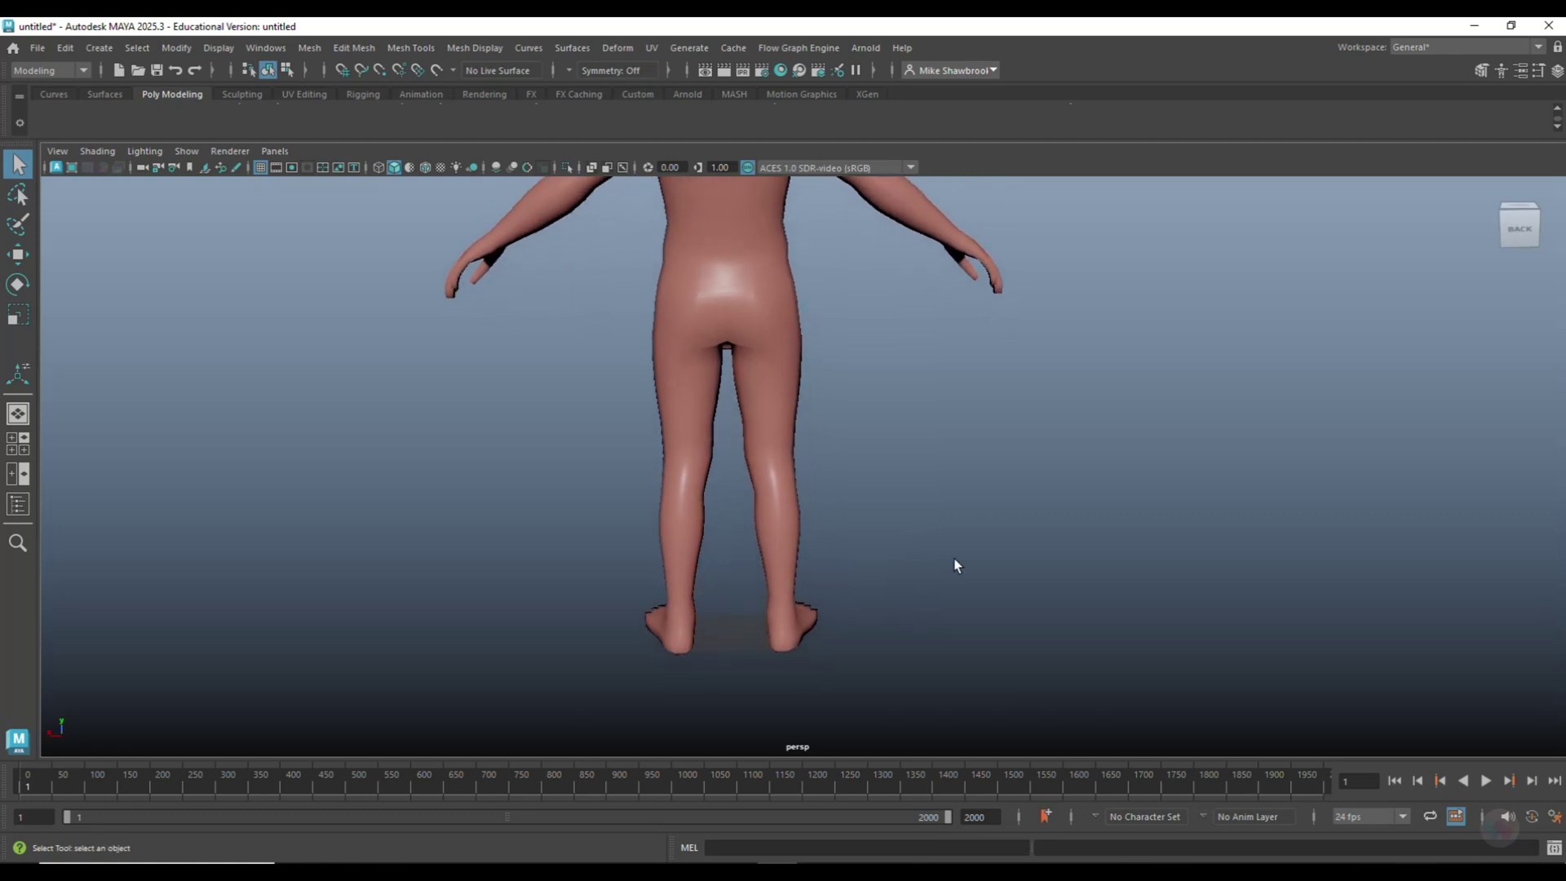
{"action": "scroll", "coordinate": [966, 565], "scroll_direction": "down", "scroll_amount": 3}
{"action": "scroll", "coordinate": [968, 566], "scroll_direction": "up", "scroll_amount": 1}
{"action": "scroll", "coordinate": [968, 565], "scroll_direction": "up", "scroll_amount": 2}
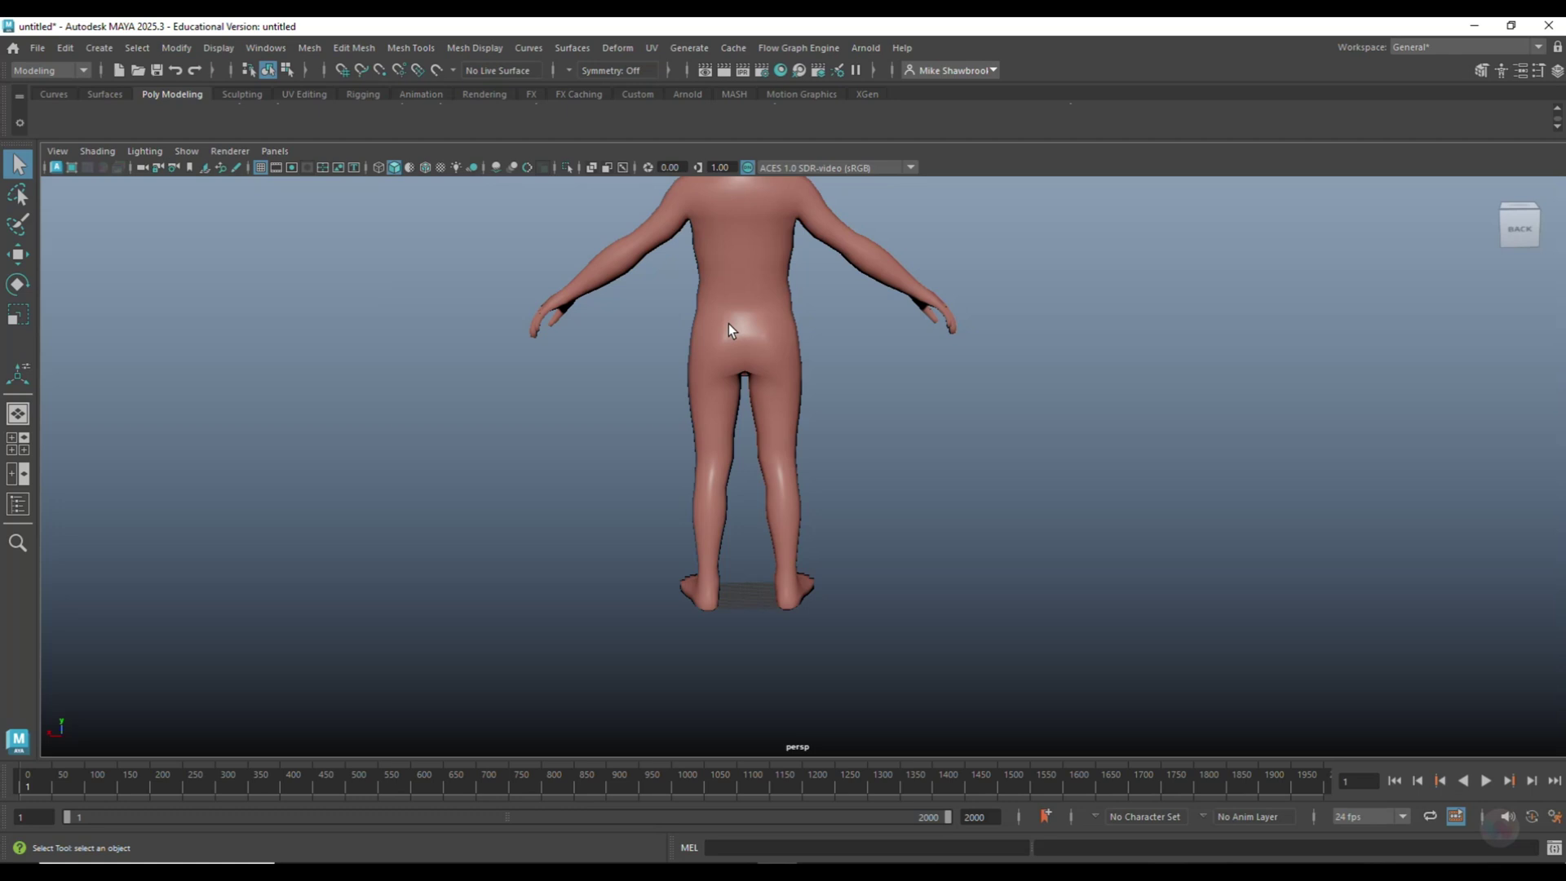
{"action": "right_click_drag", "start_coordinate": [732, 352], "coordinate": [672, 658]}
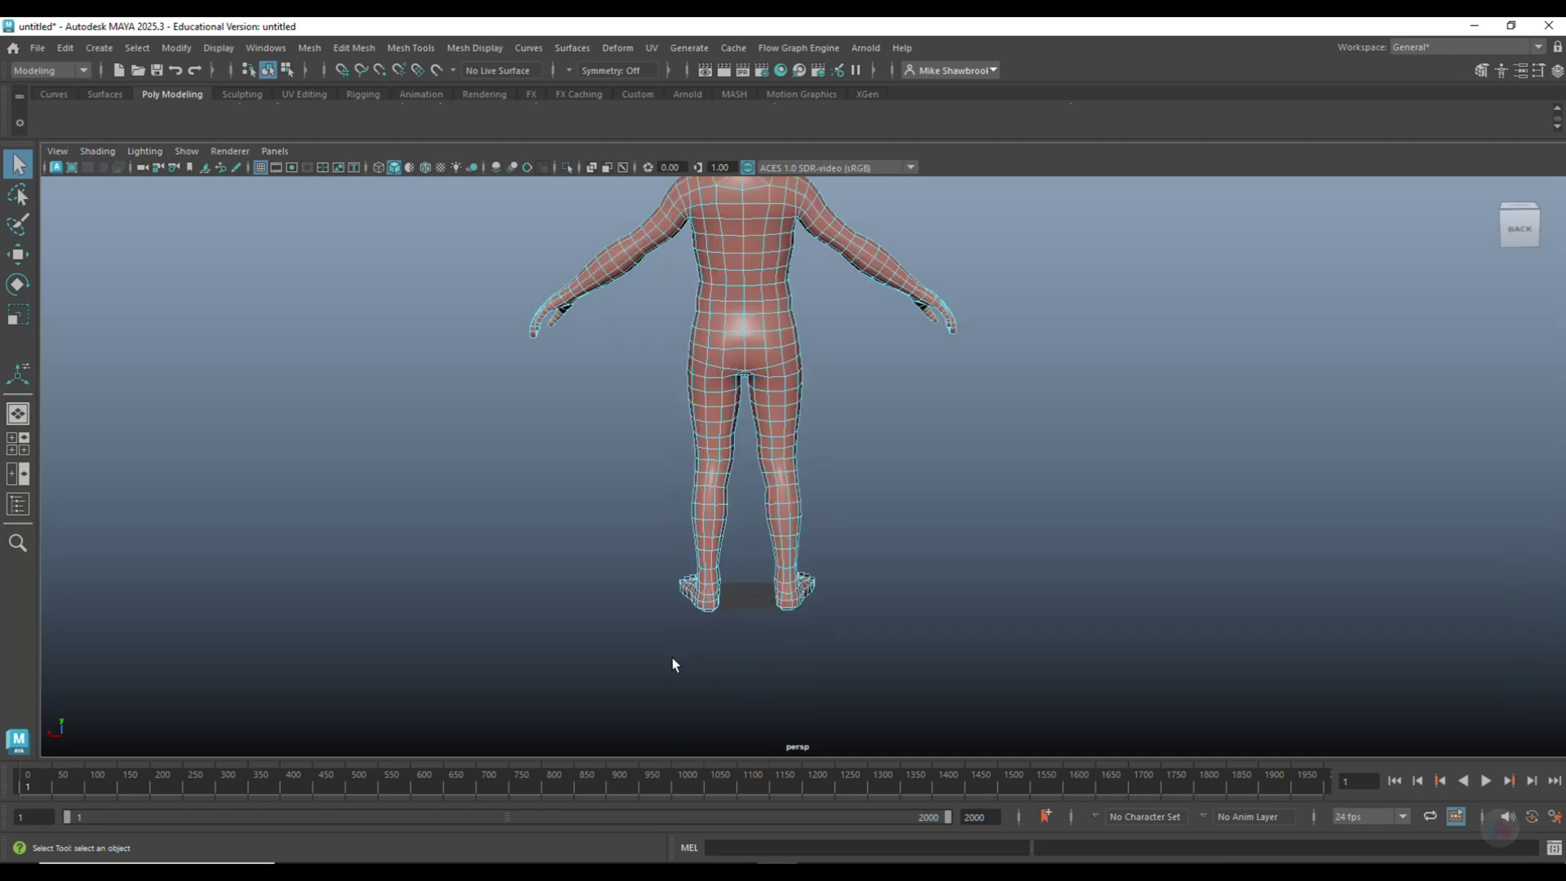
{"action": "left_click_drag", "start_coordinate": [555, 639], "coordinate": [1014, 361]}
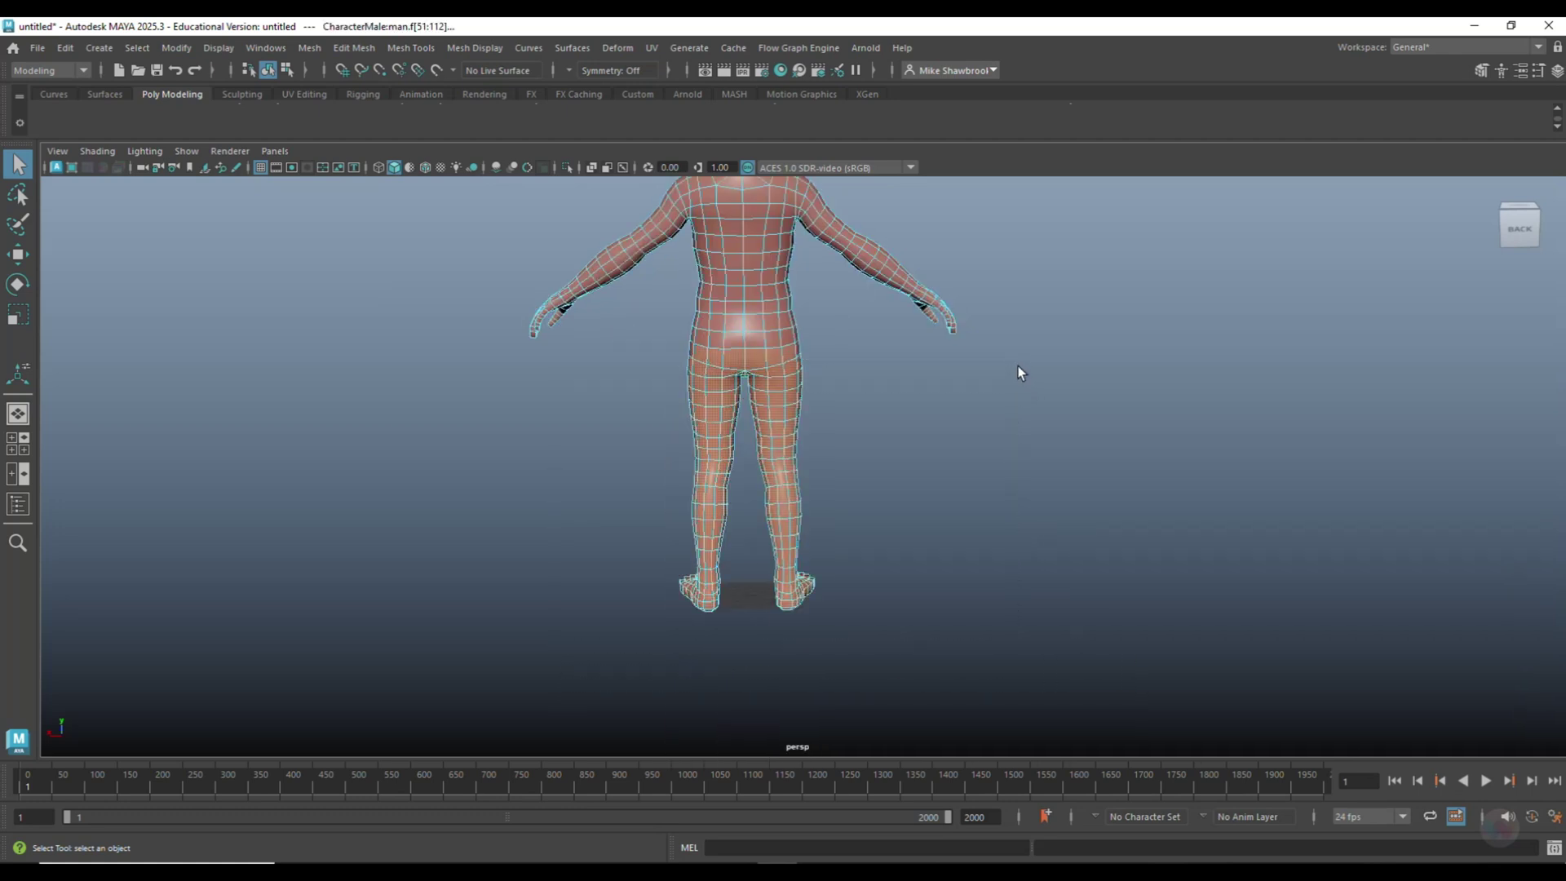
{"action": "key", "text": "Delete"}
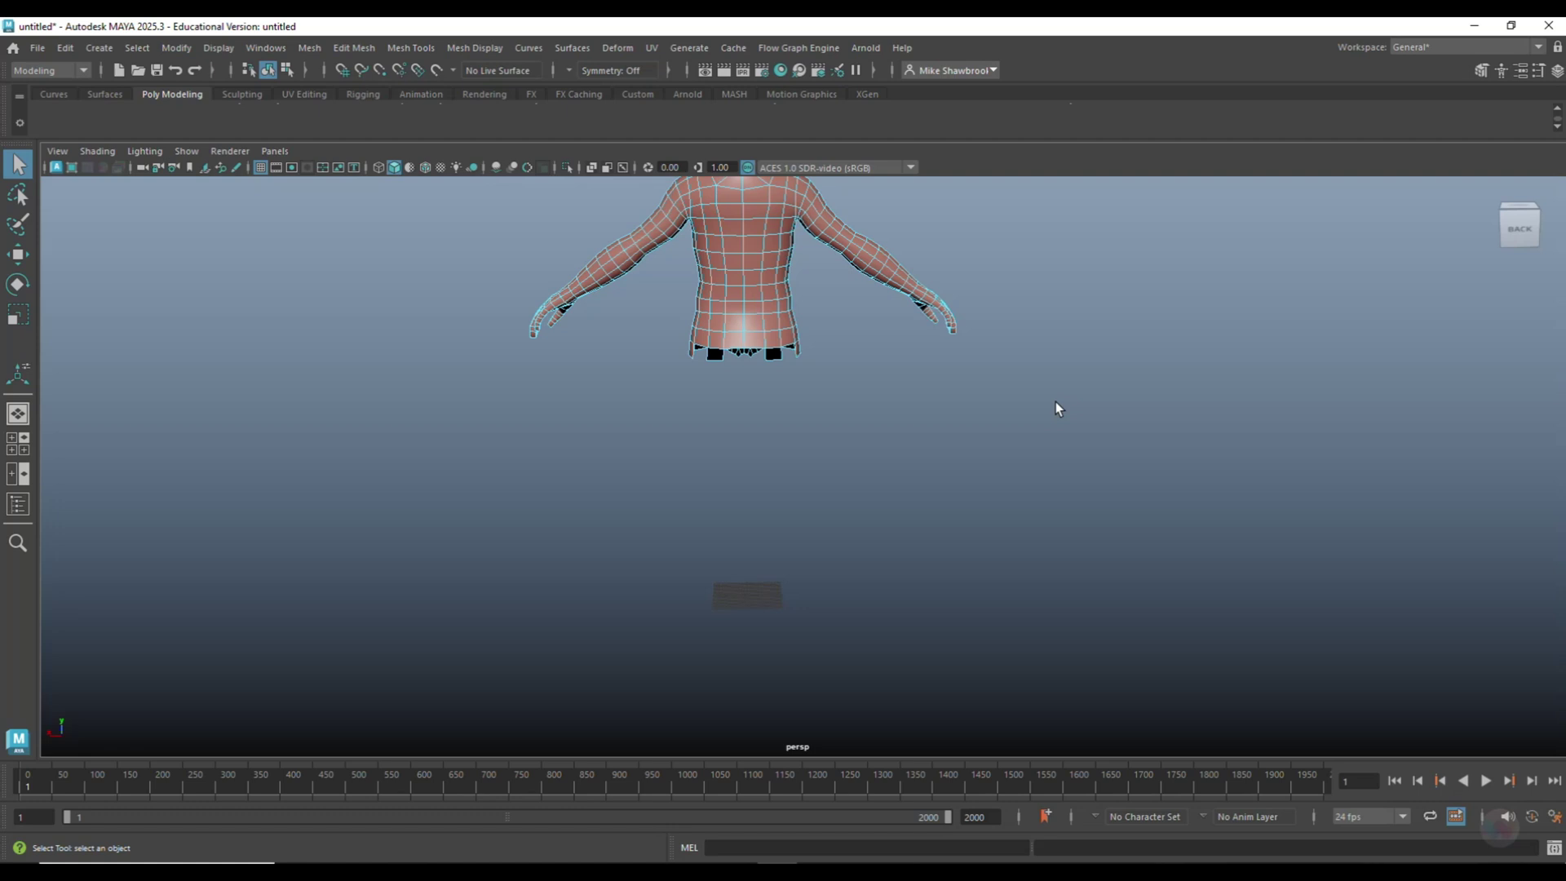
Delete the remaining hip and crotch faces row by row so the torso ends in an even horizontal edge at the waist
{"action": "left_click_drag", "start_coordinate": [1024, 405], "coordinate": [1020, 391], "text": "alt"}
{"action": "left_click_drag", "start_coordinate": [585, 393], "coordinate": [897, 502]}
{"action": "key", "text": "Delete"}
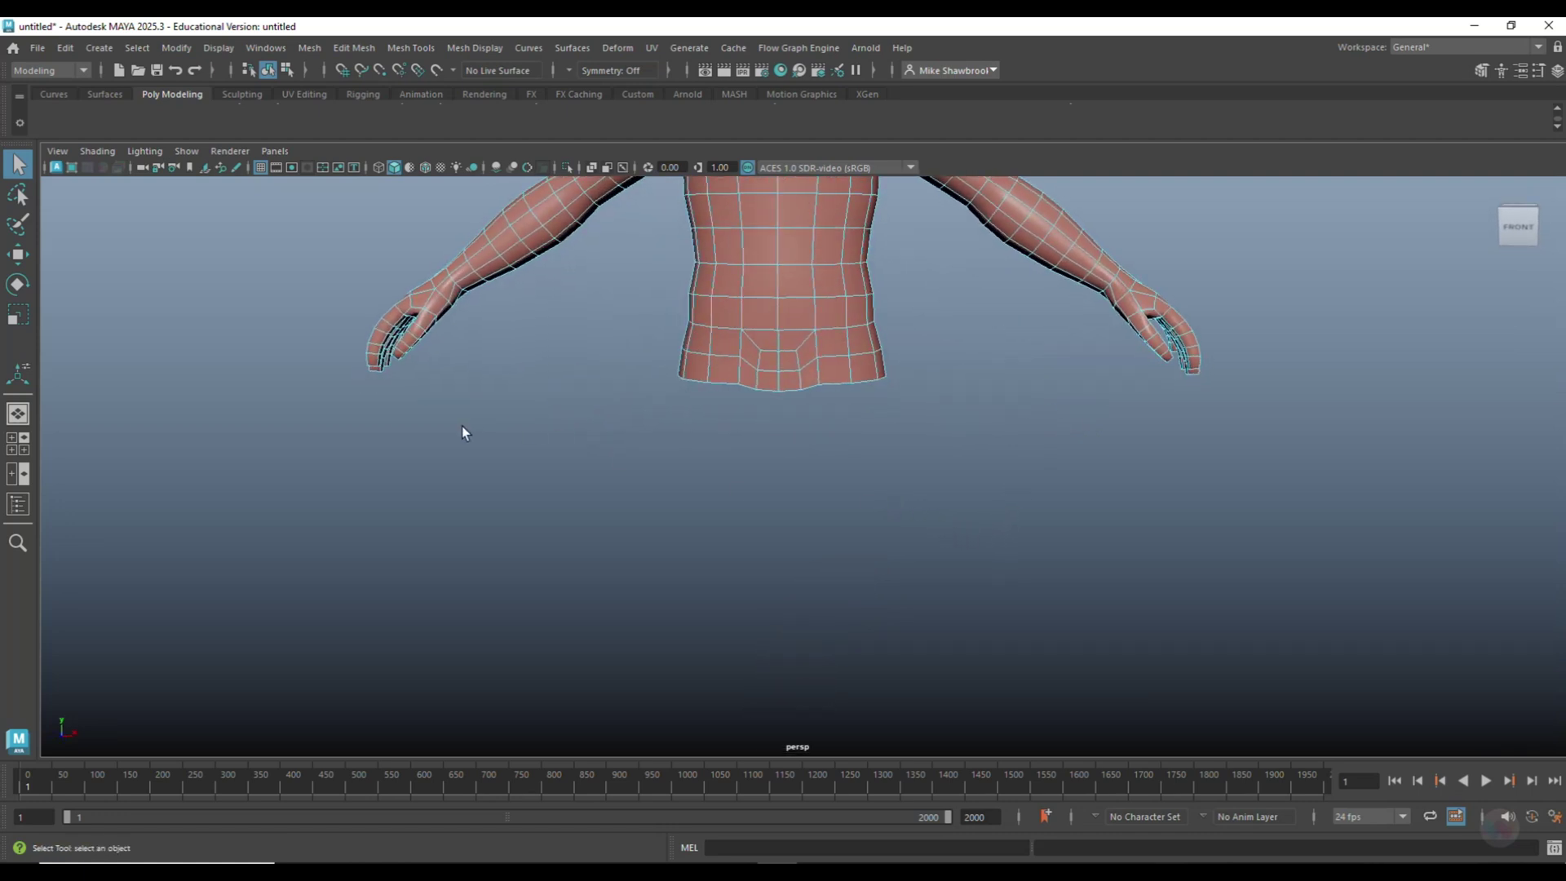
{"action": "left_click_drag", "start_coordinate": [455, 431], "coordinate": [739, 452]}
{"action": "key", "text": "Delete"}
{"action": "left_click_drag", "start_coordinate": [748, 391], "coordinate": [957, 330]}
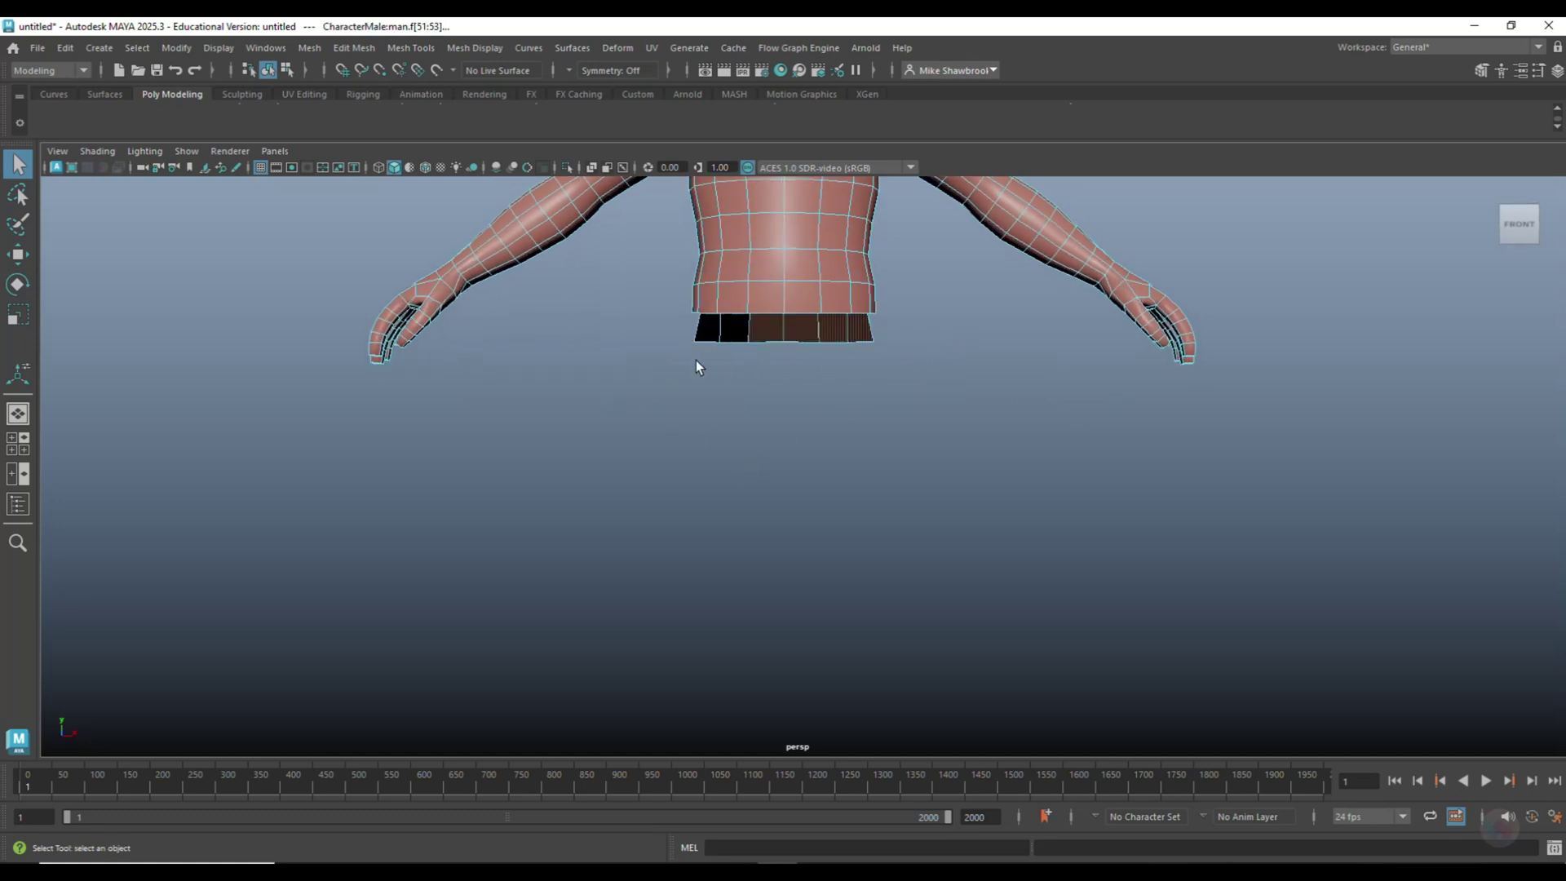
{"action": "mouse_move", "coordinate": [635, 366]}
{"action": "left_mouse_down"}
{"action": "mouse_move", "coordinate": [1001, 367]}
{"action": "mouse_move", "coordinate": [994, 334]}
{"action": "left_mouse_up"}
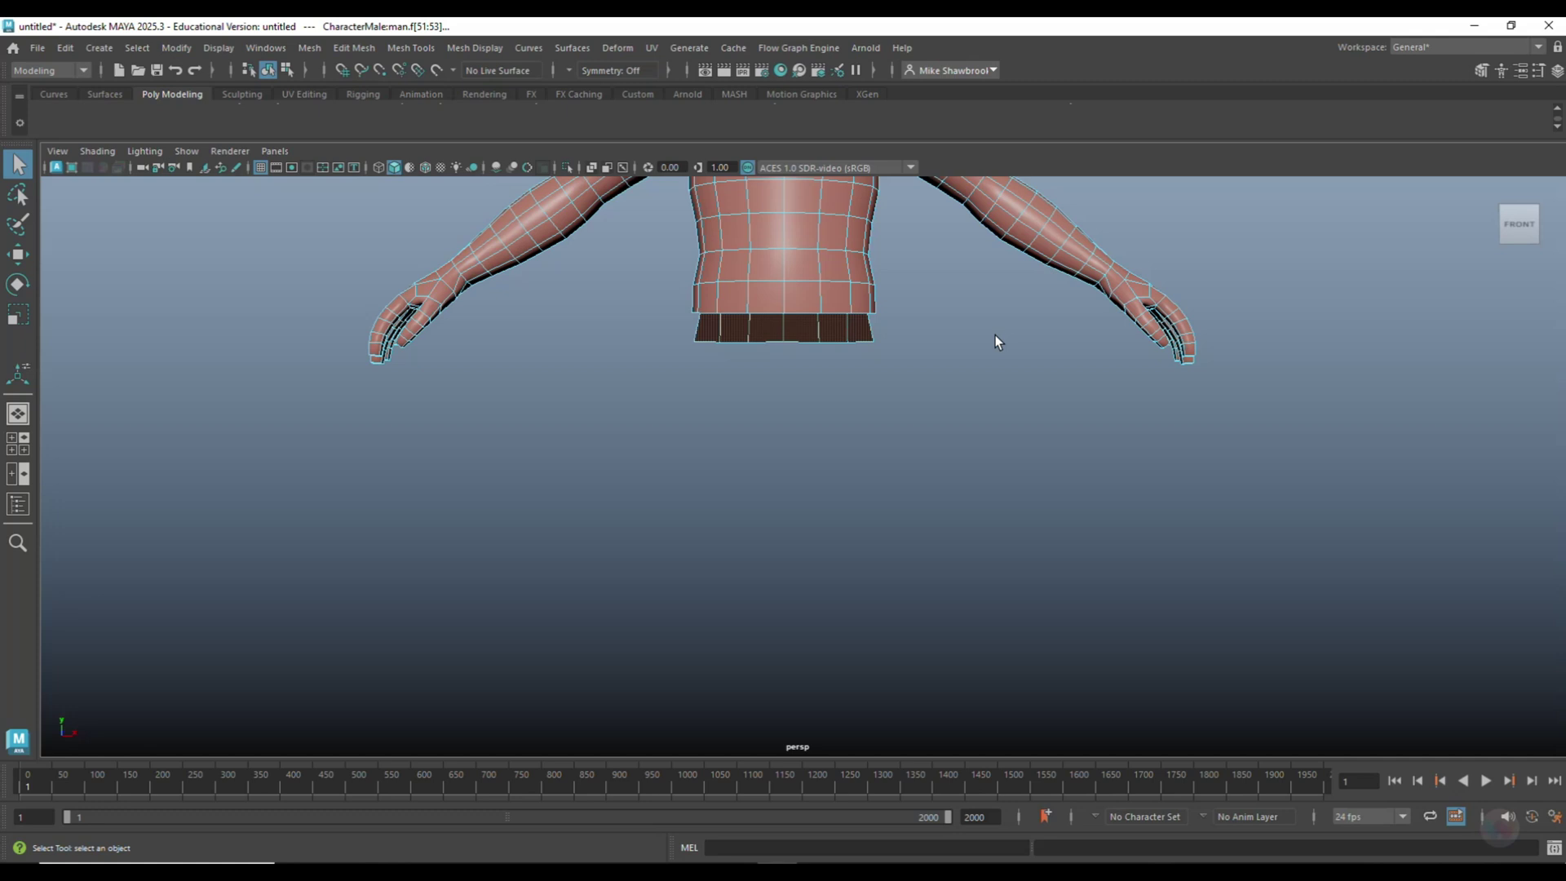
{"action": "key", "text": "Delete"}
Bevel the edge loops around both upper arms and the base of the neck with a fraction of 0.3
{"action": "middle_click_drag", "start_coordinate": [741, 349], "coordinate": [754, 641], "text": "alt"}
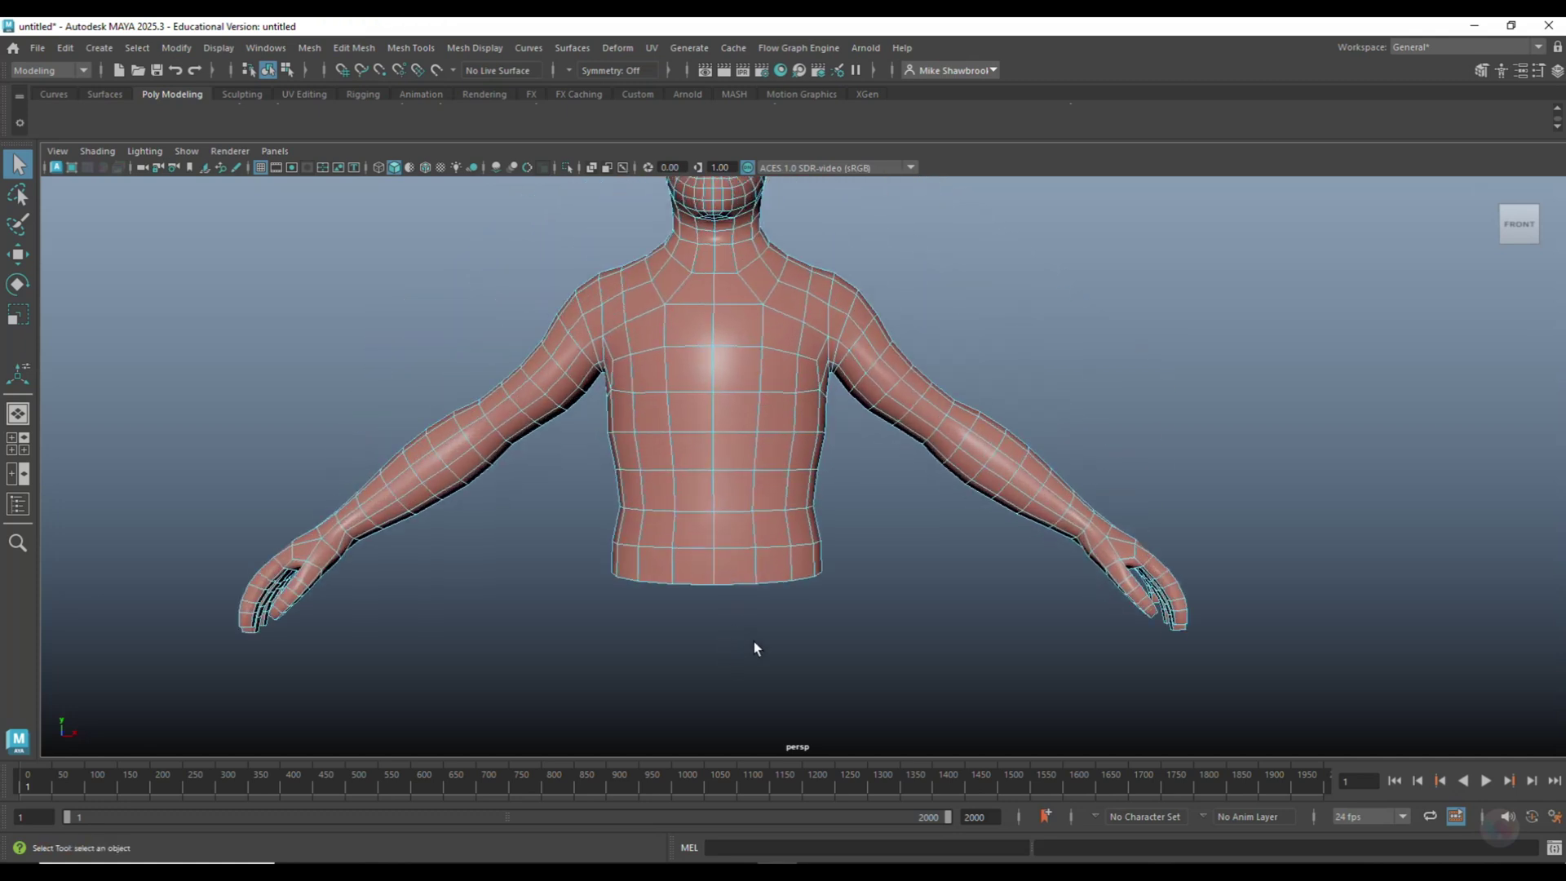
{"action": "scroll", "coordinate": [820, 617], "scroll_direction": "down", "scroll_amount": 3}
{"action": "scroll", "coordinate": [820, 617], "scroll_direction": "up", "scroll_amount": 2}
{"action": "mouse_move", "coordinate": [819, 616]}
{"action": "left_mouse_down", "text": "alt"}
{"action": "mouse_move", "coordinate": [844, 634]}
{"action": "mouse_move", "coordinate": [829, 634]}
{"action": "left_mouse_up", "text": "alt"}
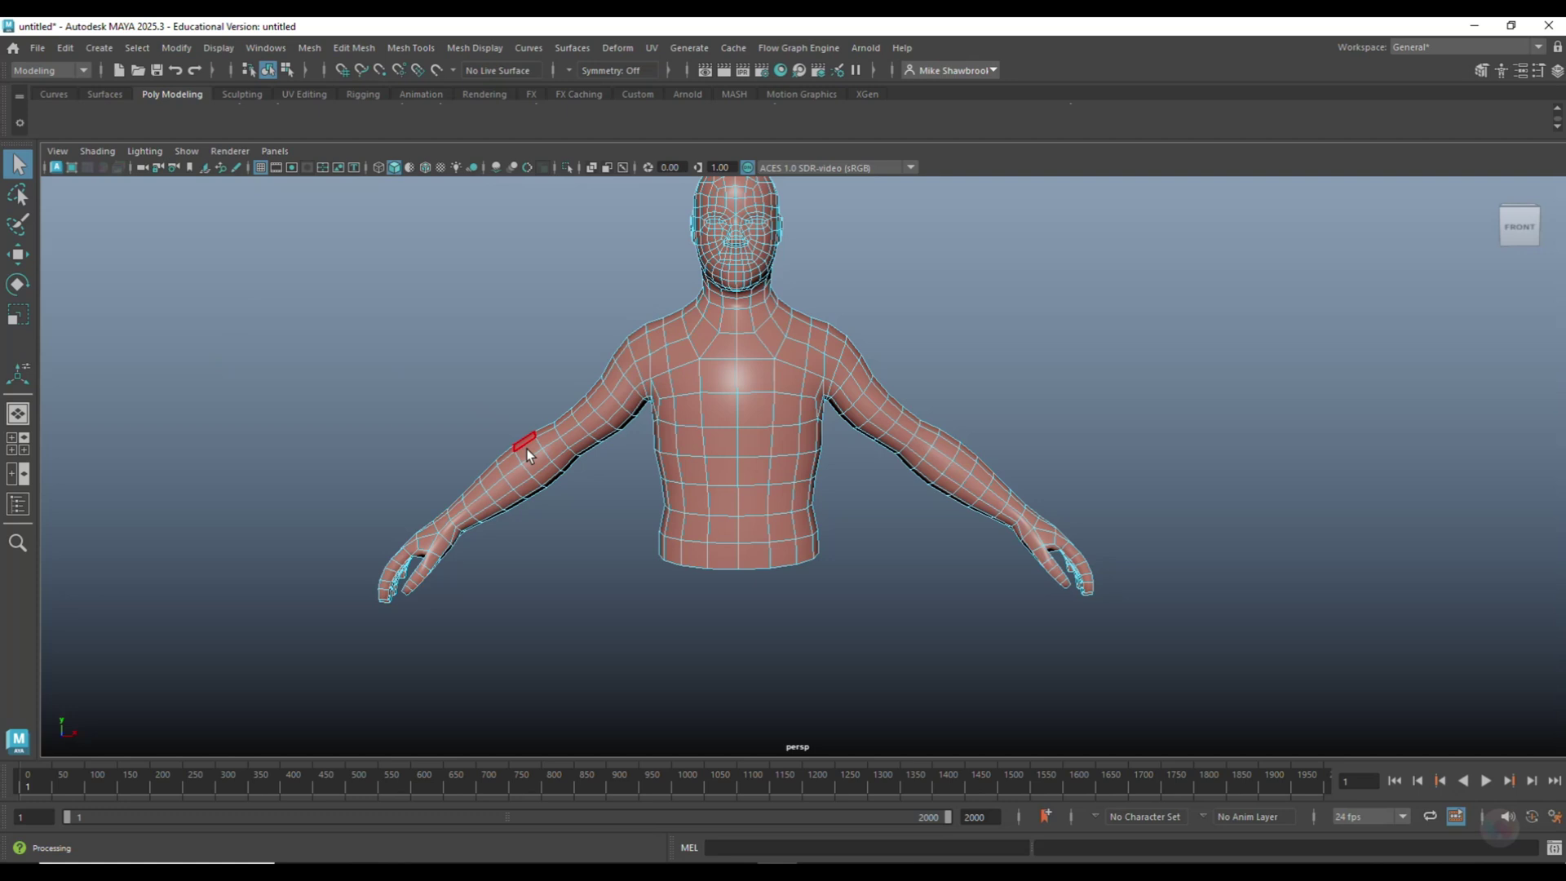
{"action": "scroll", "coordinate": [815, 550], "scroll_direction": "up", "scroll_amount": 2}
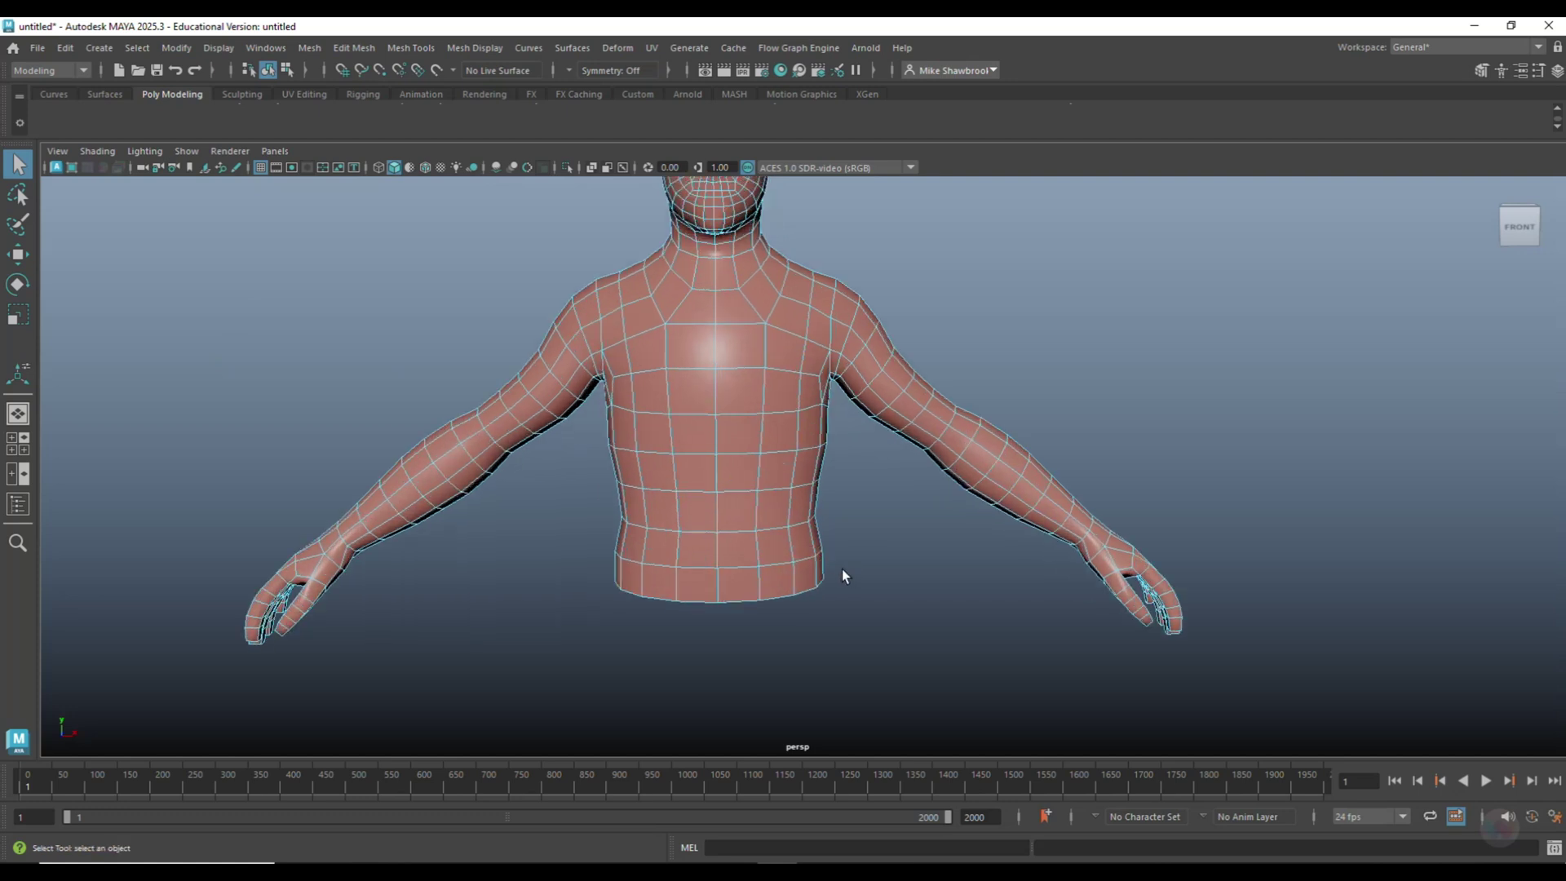
{"action": "right_click", "coordinate": [698, 594]}
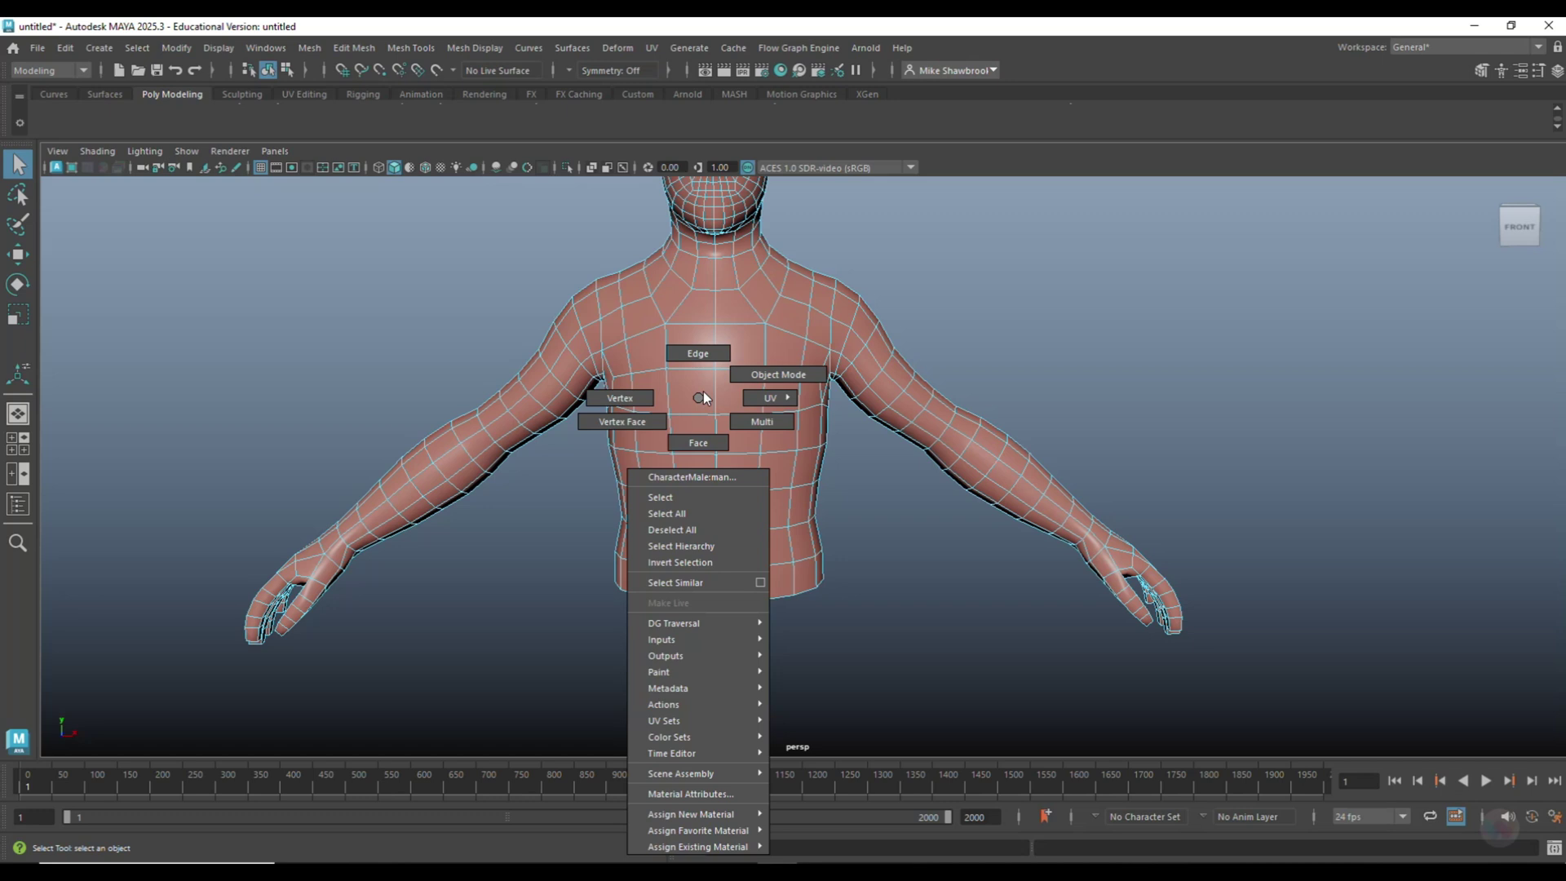
{"action": "left_click", "coordinate": [703, 358]}
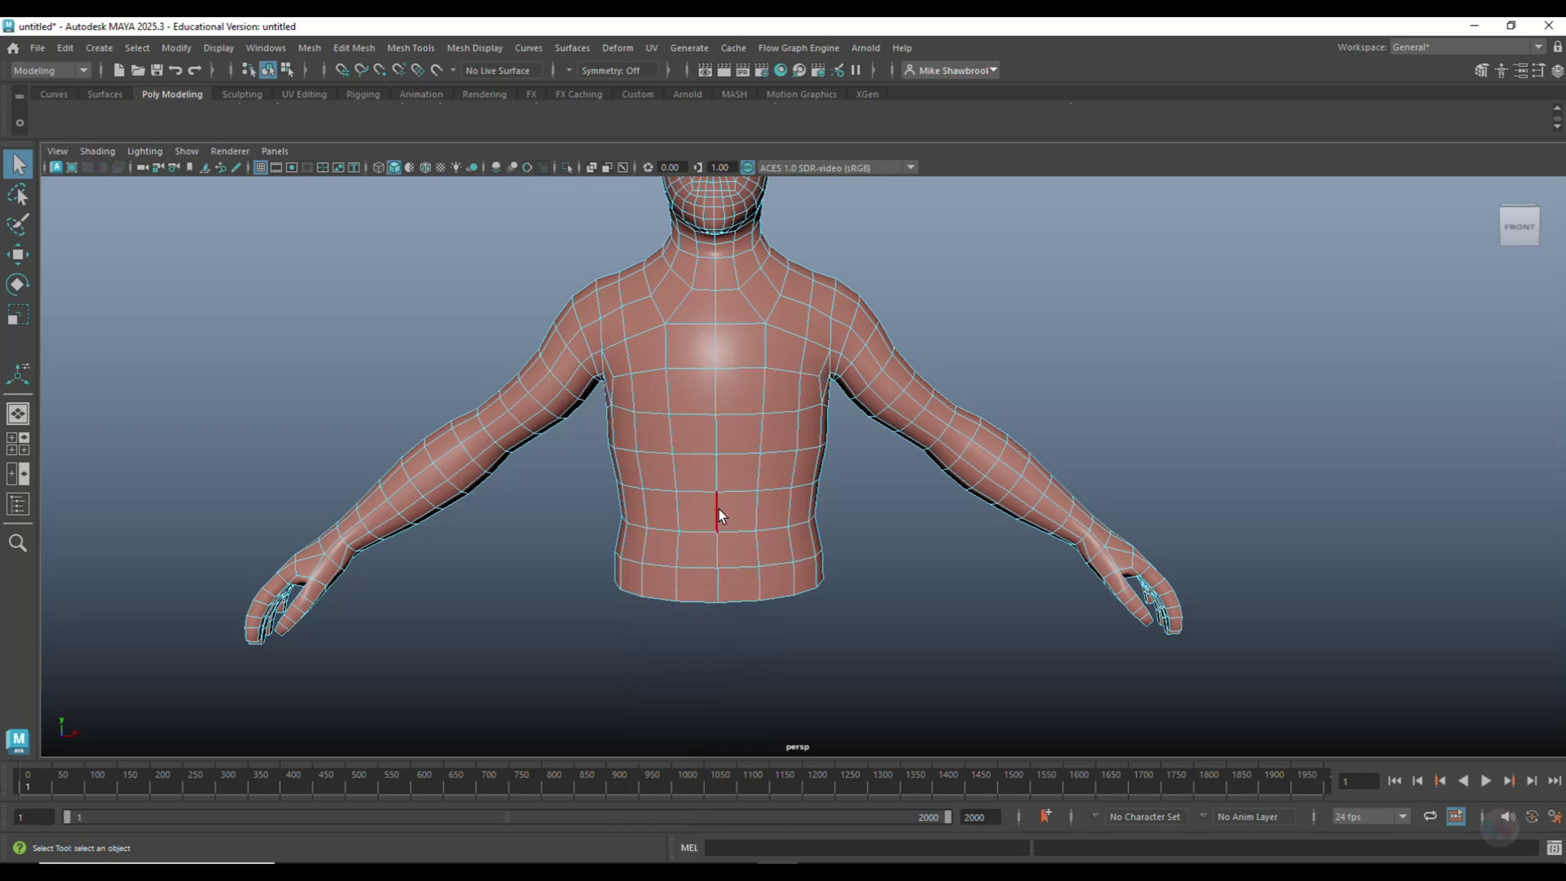
{"action": "left_click", "coordinate": [708, 601]}
{"action": "double_click", "coordinate": [911, 400]}
{"action": "key", "text": "ctrl+b"}
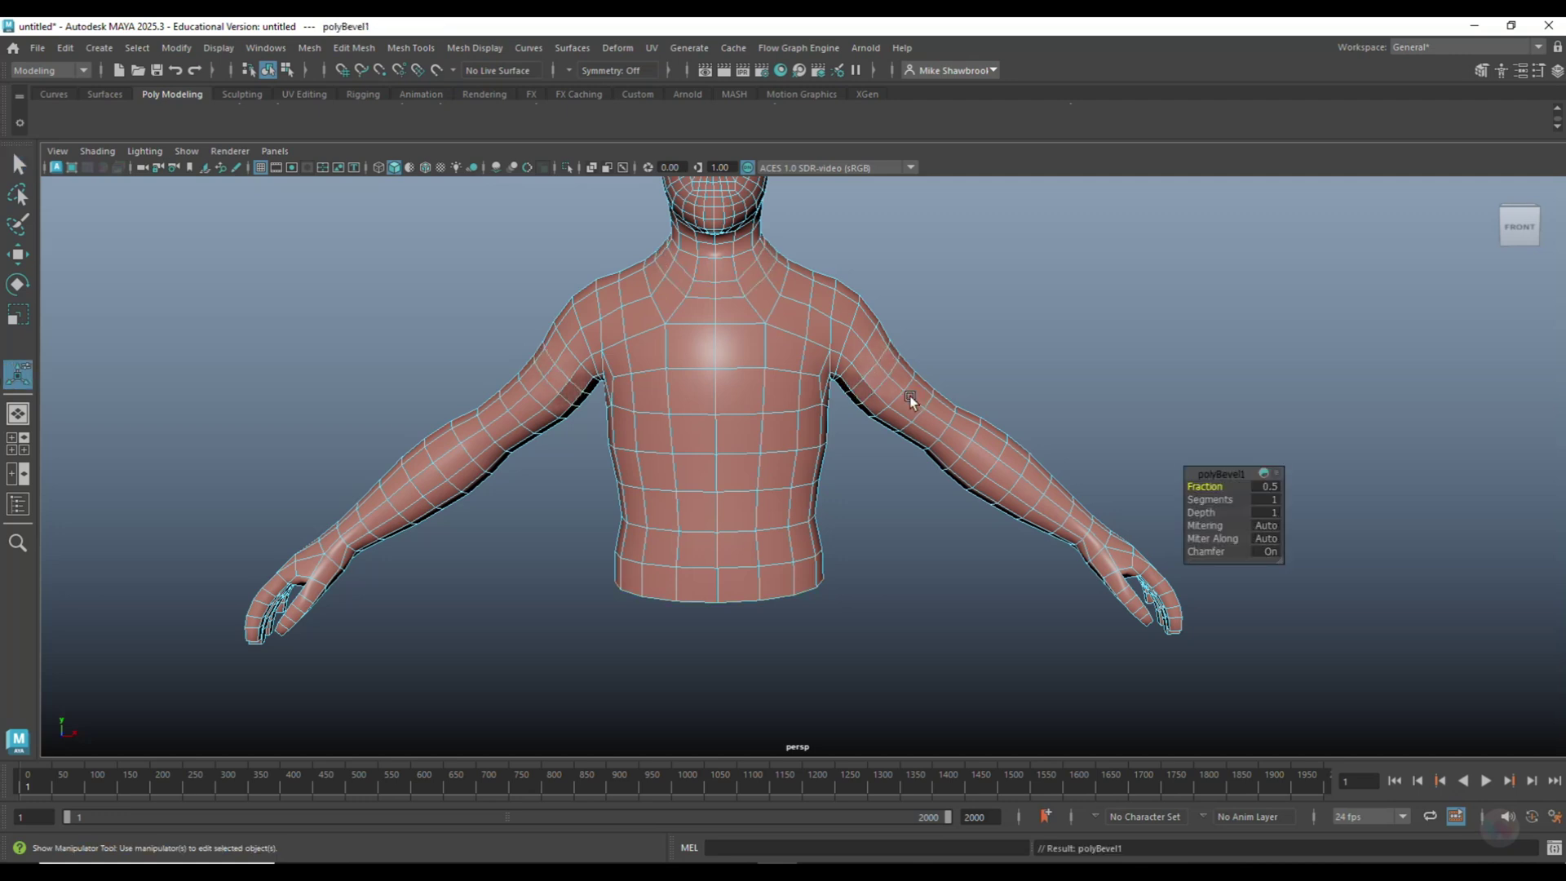
{"action": "left_click", "coordinate": [1265, 486]}
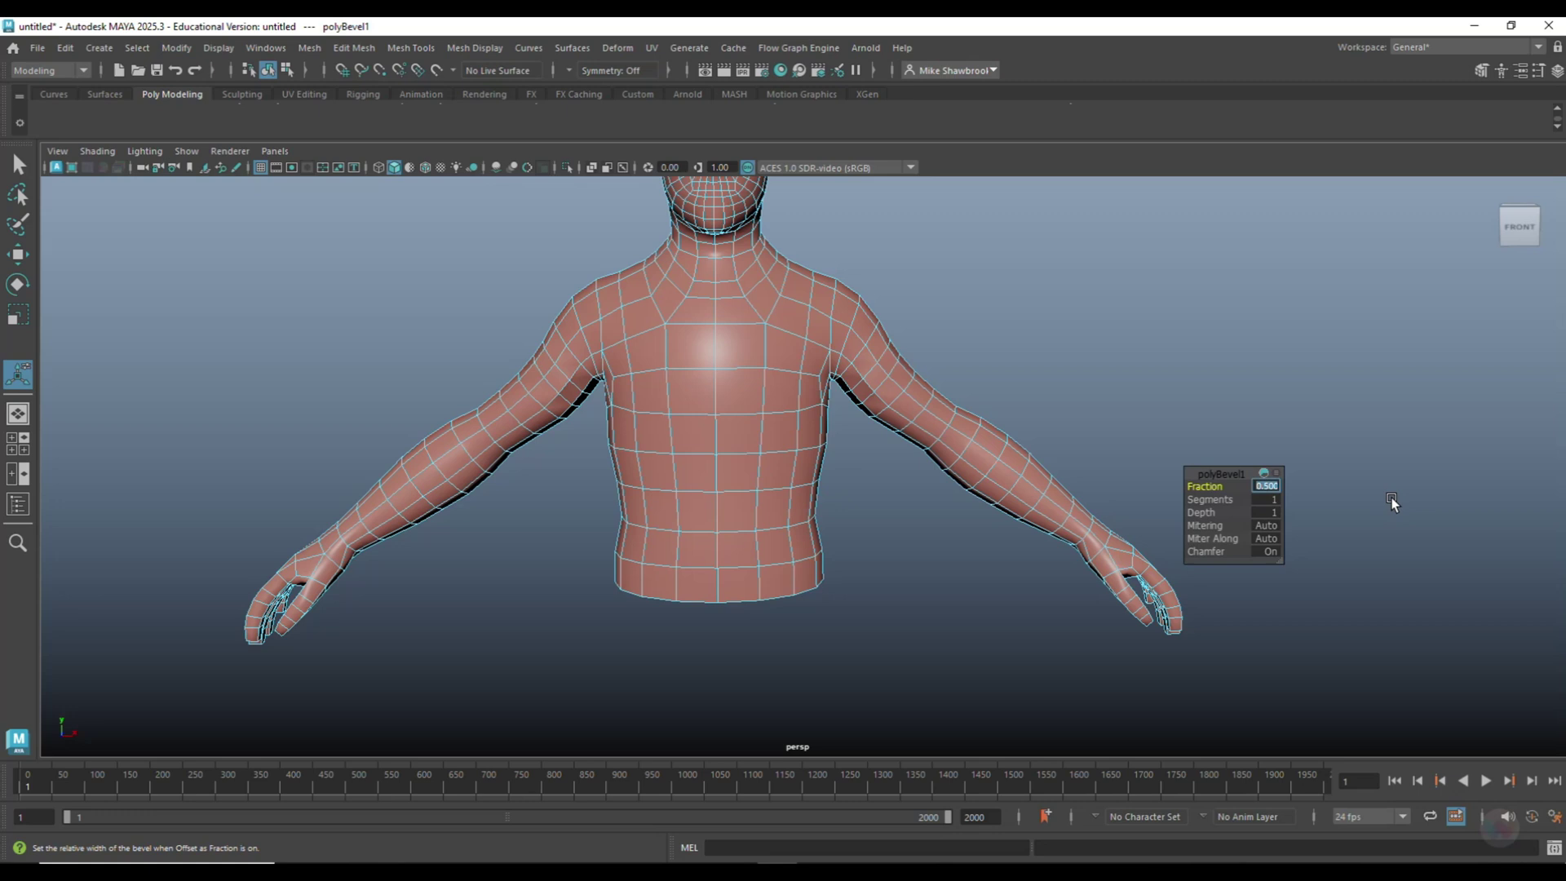
{"action": "type", "text": "0.3"}
{"action": "key", "text": "Return"}
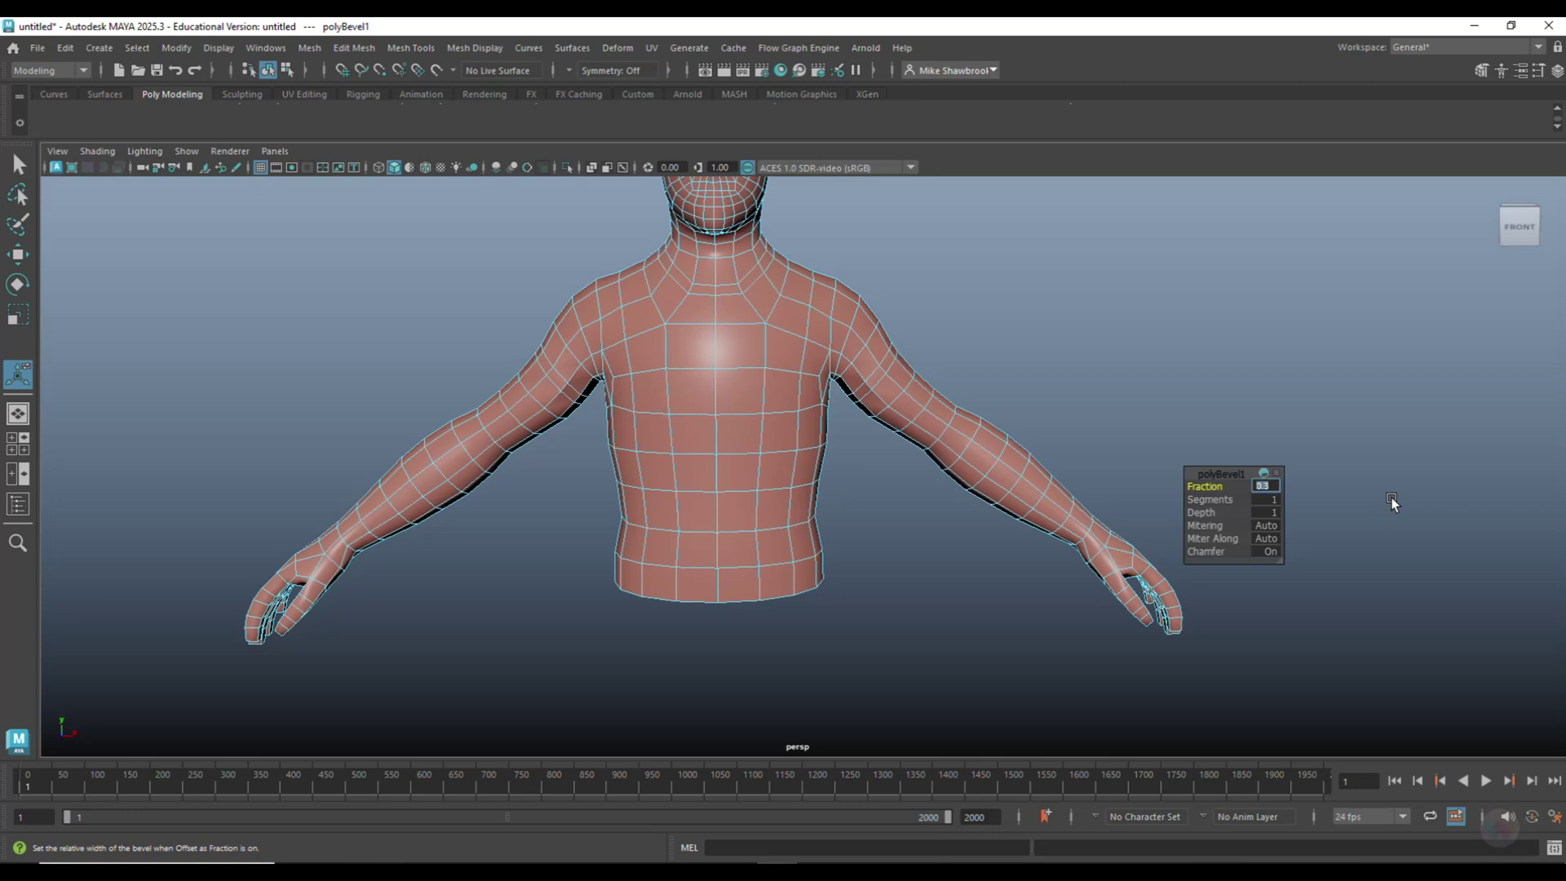
{"action": "left_click", "coordinate": [888, 564]}
Assign a new Maya Lambert material to the character mesh, starting from the face loop around one upper arm
{"action": "right_click", "coordinate": [555, 396]}
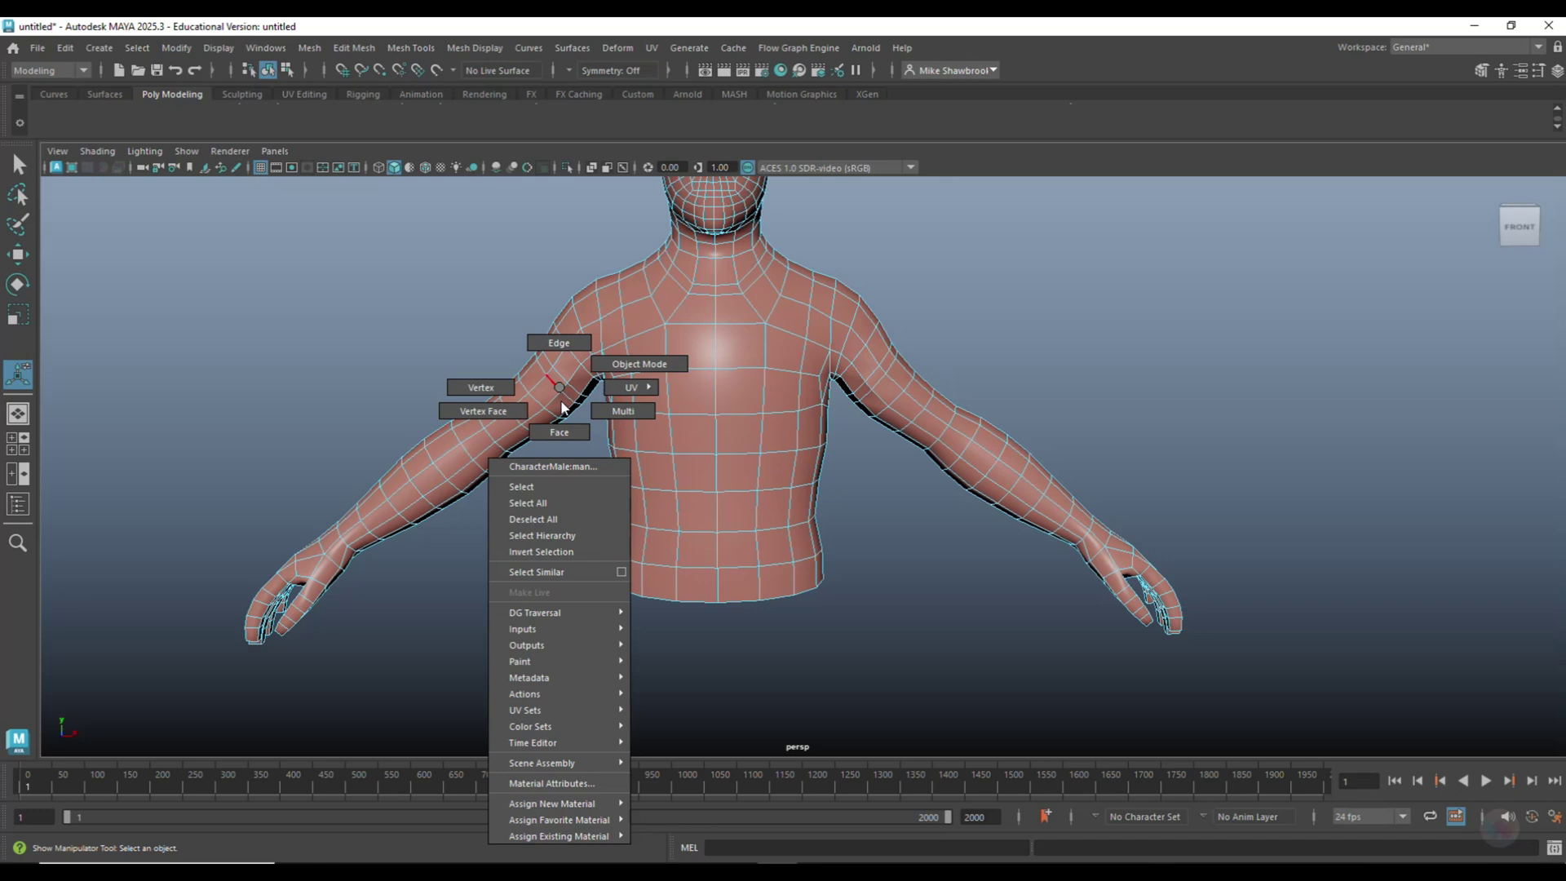
{"action": "key", "text": "q"}
{"action": "left_click", "coordinate": [561, 385]}
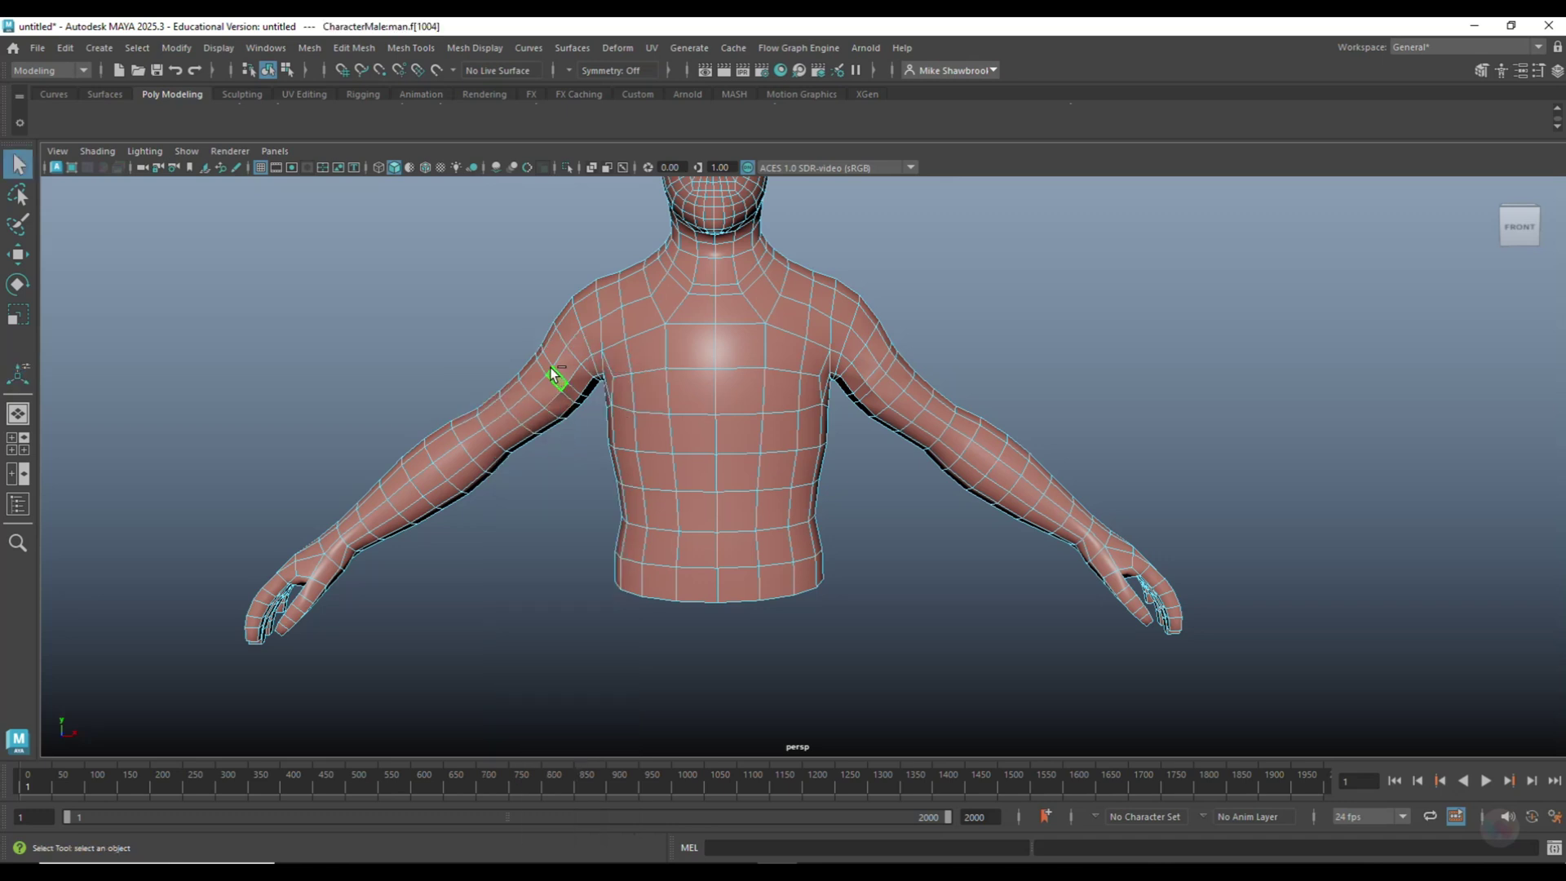
{"action": "double_click", "coordinate": [545, 364], "text": "shift"}
{"action": "right_click", "coordinate": [731, 398]}
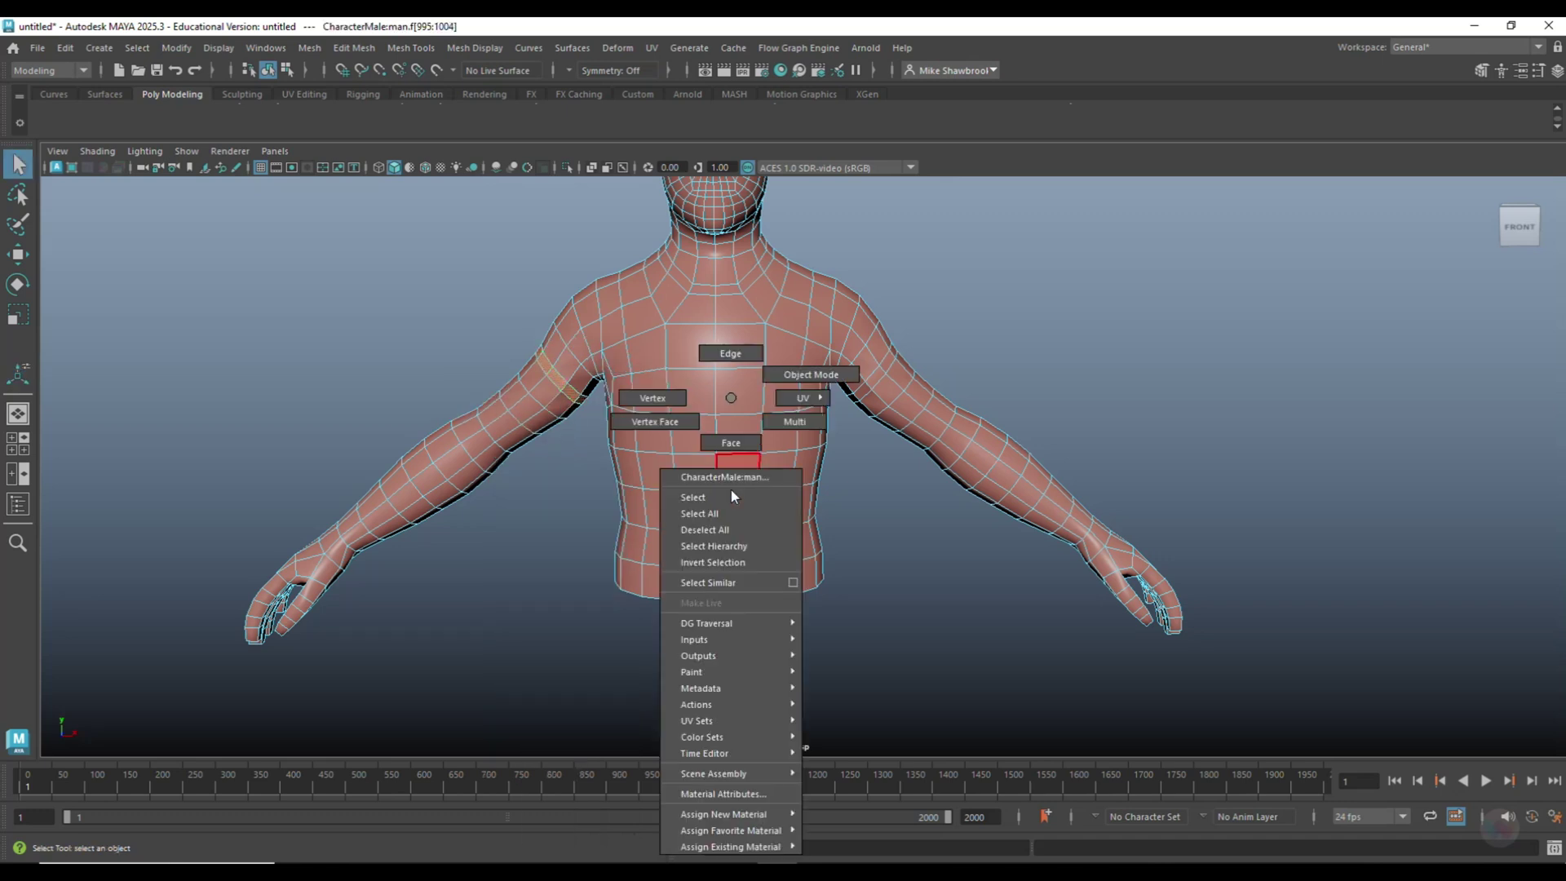
{"action": "mouse_move", "coordinate": [742, 813]}
{"action": "mouse_move", "coordinate": [860, 776]}
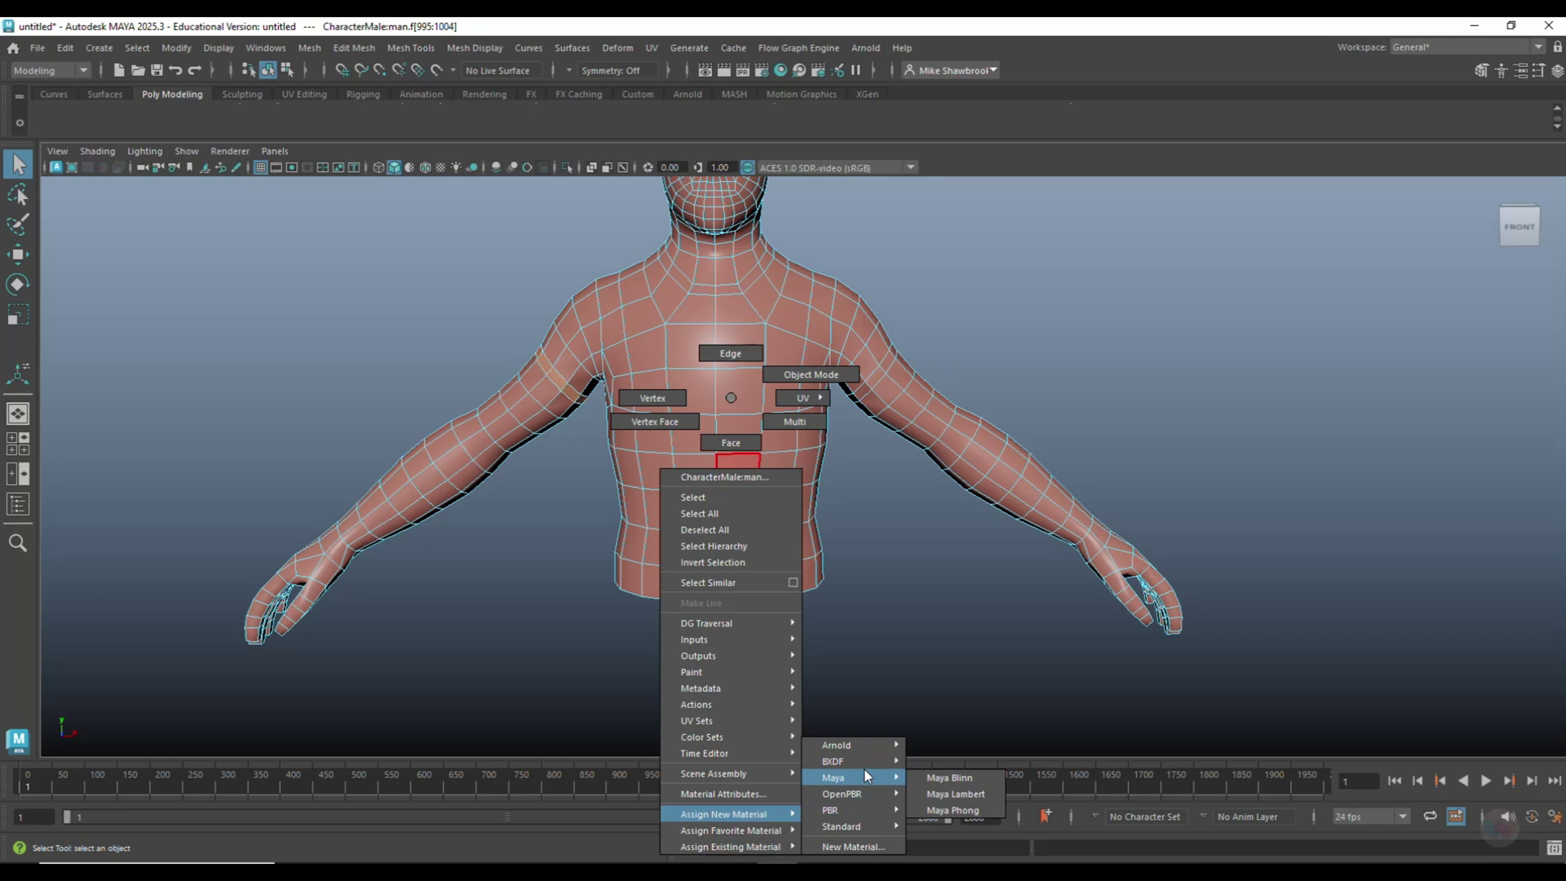
{"action": "left_click", "coordinate": [966, 796]}
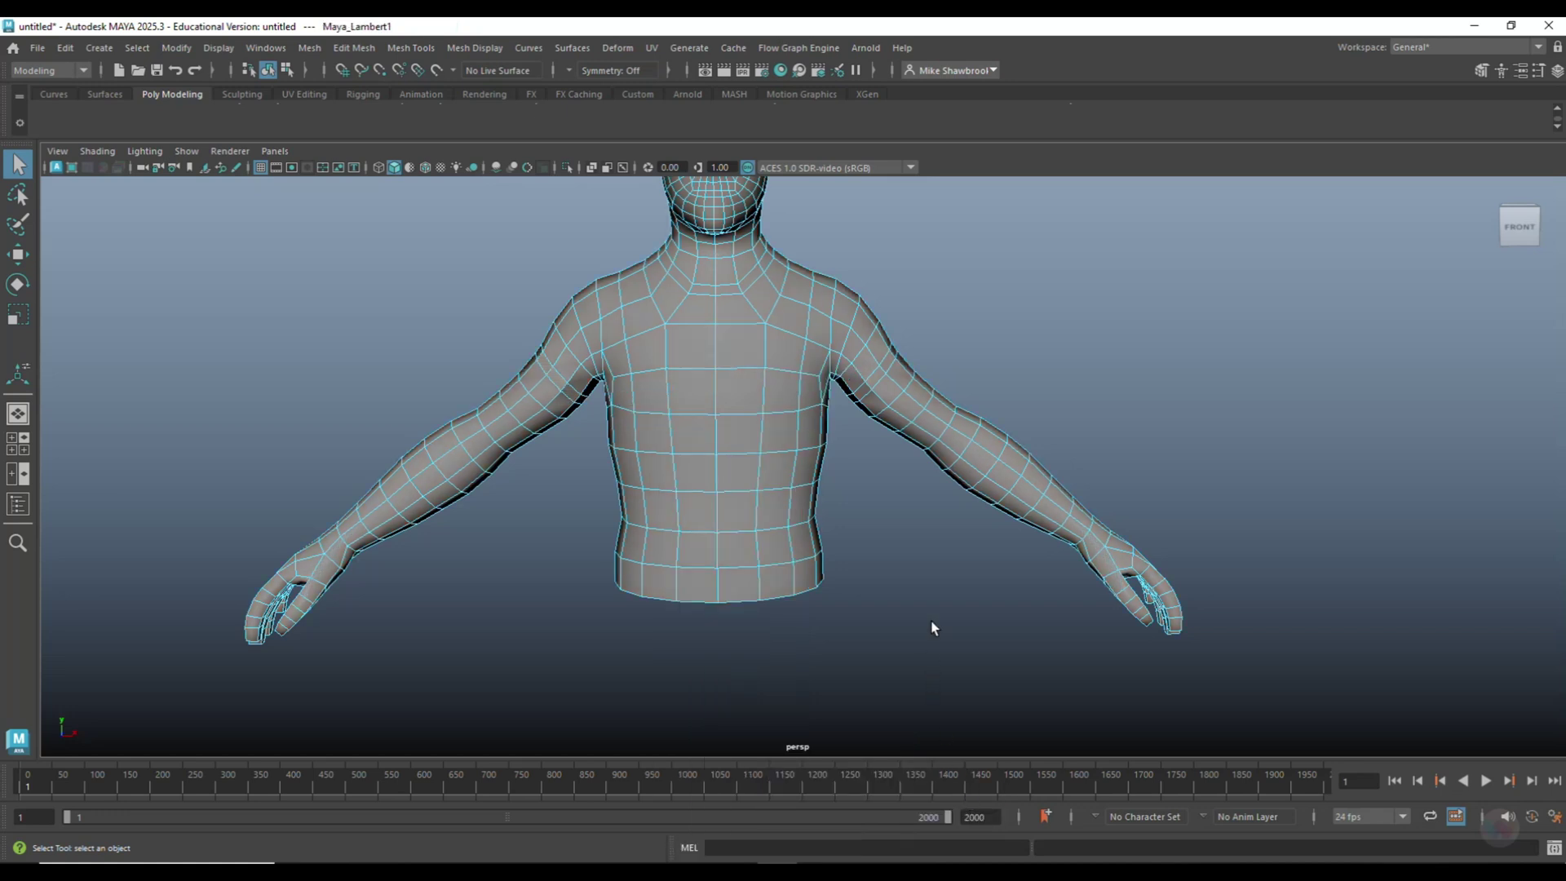
Extrude the narrow face loops around both upper arms and the neck with a thickness of 0.2
{"action": "left_click", "coordinate": [551, 380]}
{"action": "left_click", "coordinate": [548, 367]}
{"action": "double_click", "coordinate": [549, 367]}
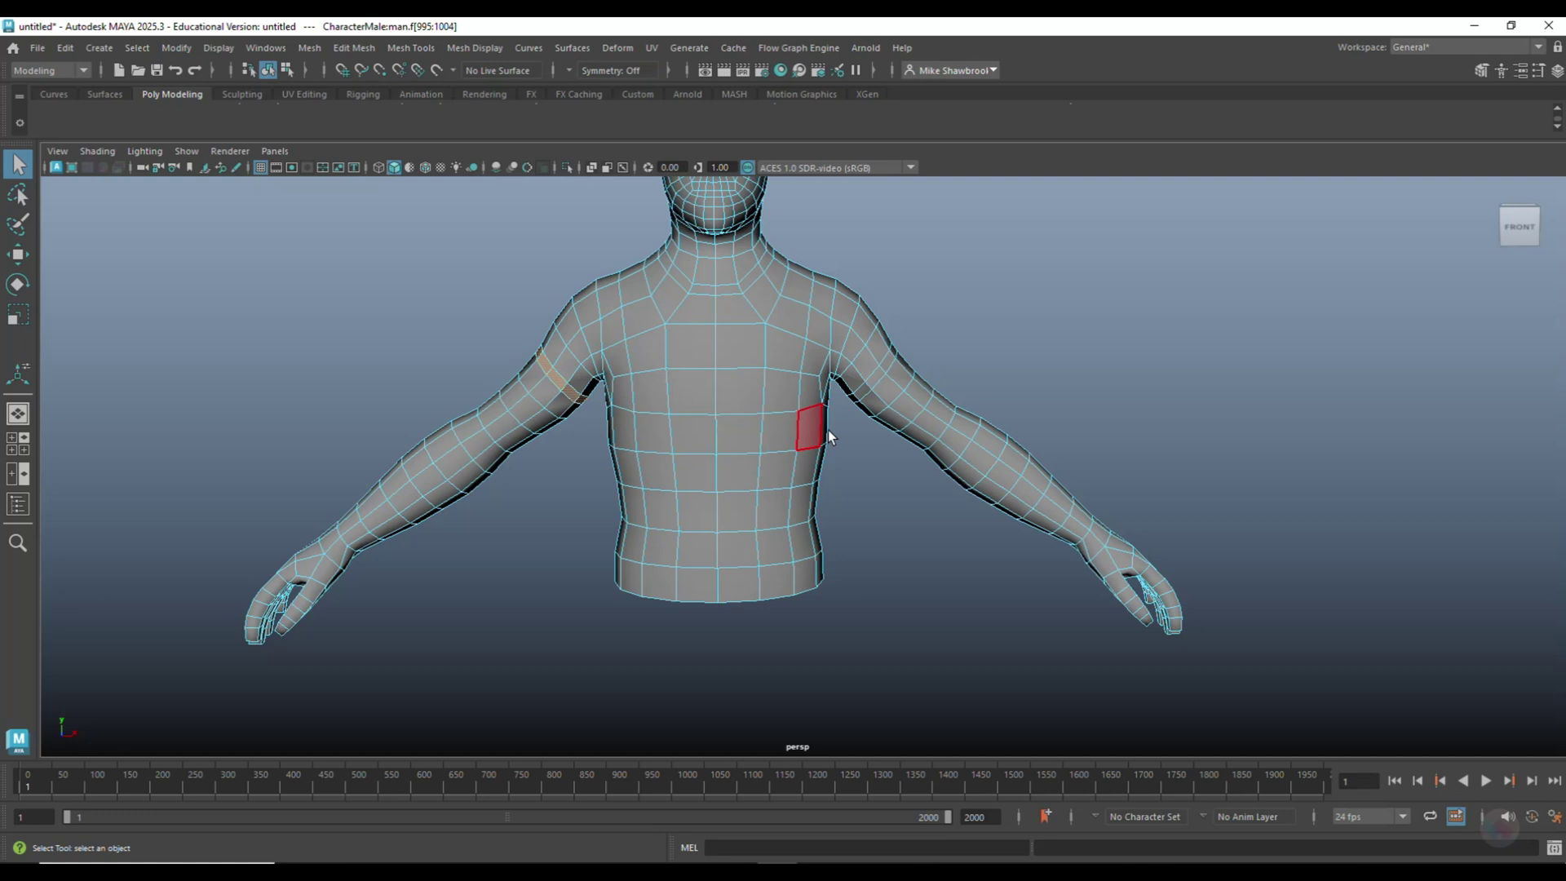
{"action": "left_click", "coordinate": [875, 380], "text": "shift"}
{"action": "double_click", "coordinate": [885, 364], "text": "shift"}
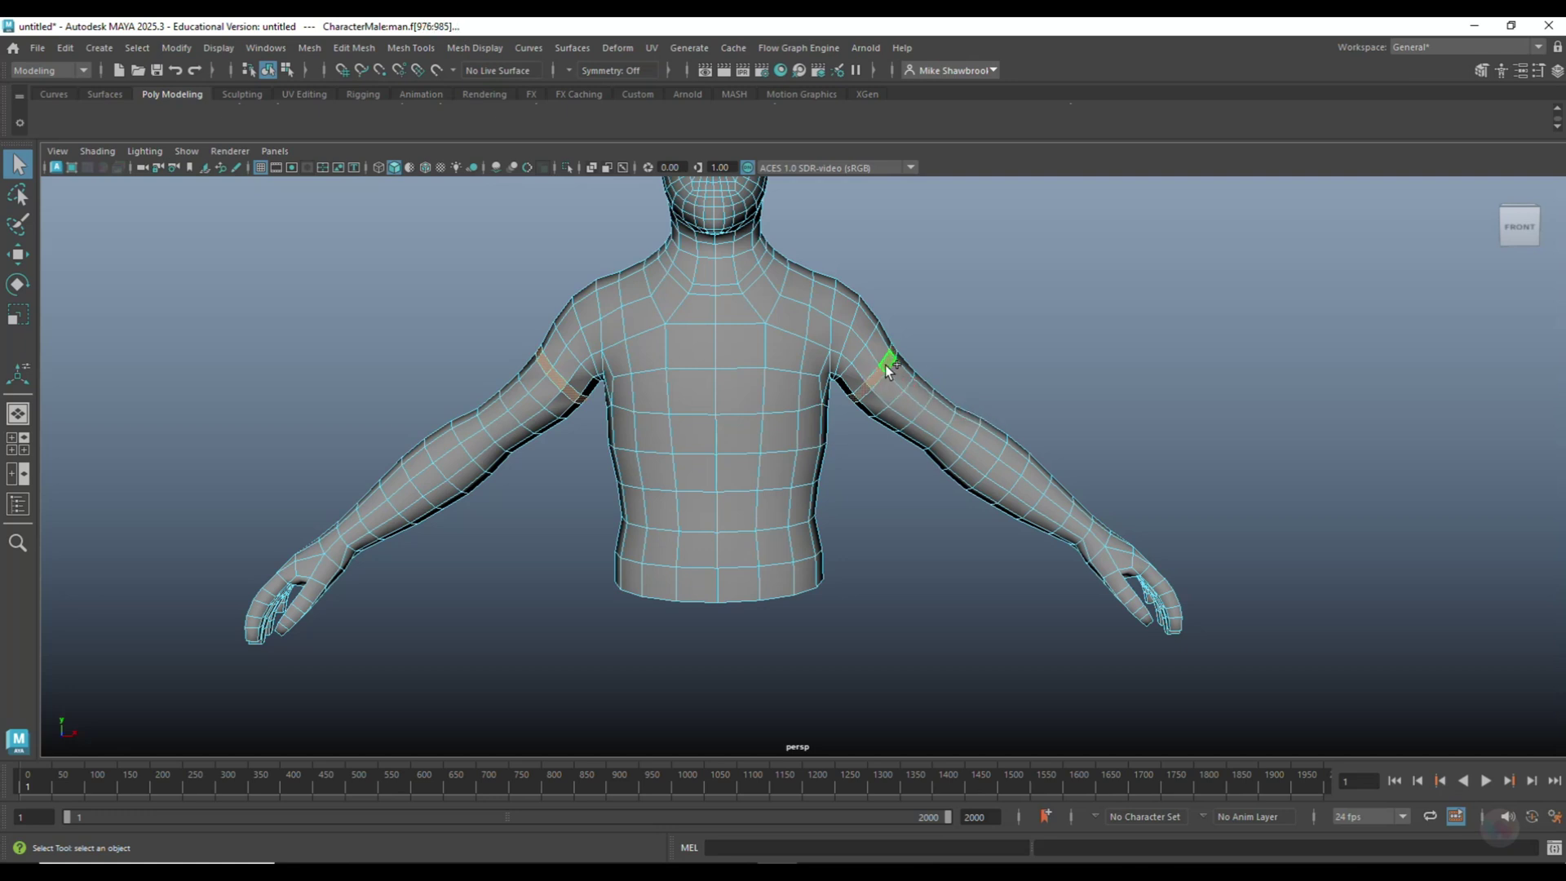
{"action": "left_click", "coordinate": [711, 291], "text": "shift"}
{"action": "double_click", "coordinate": [711, 291], "text": "shift"}
{"action": "key", "text": "ctrl+e"}
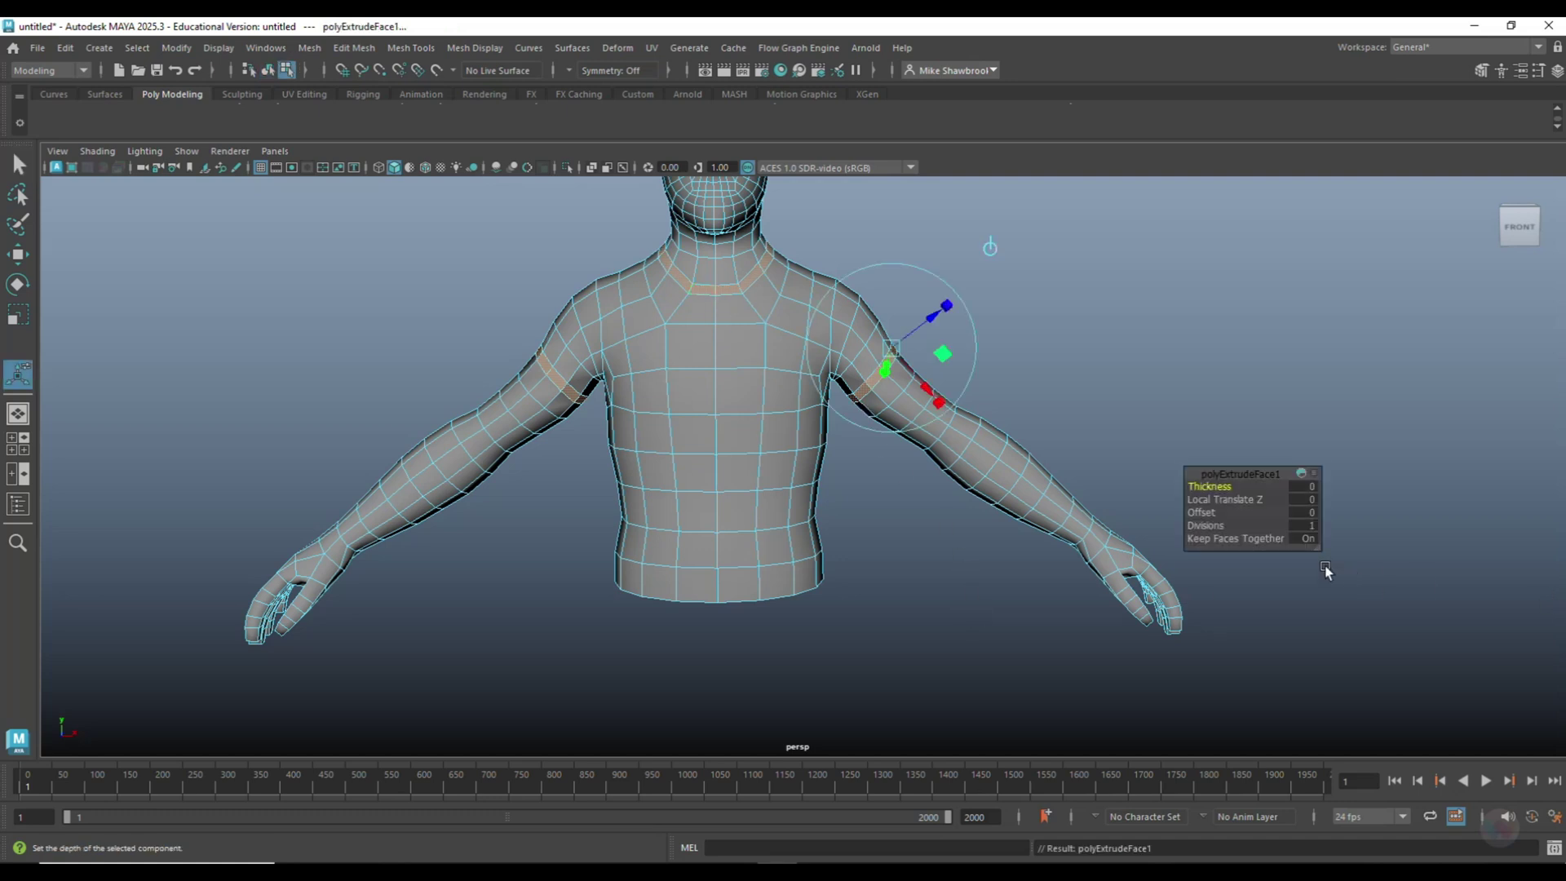
{"action": "left_click", "coordinate": [1303, 487]}
{"action": "type", "text": "0.2"}
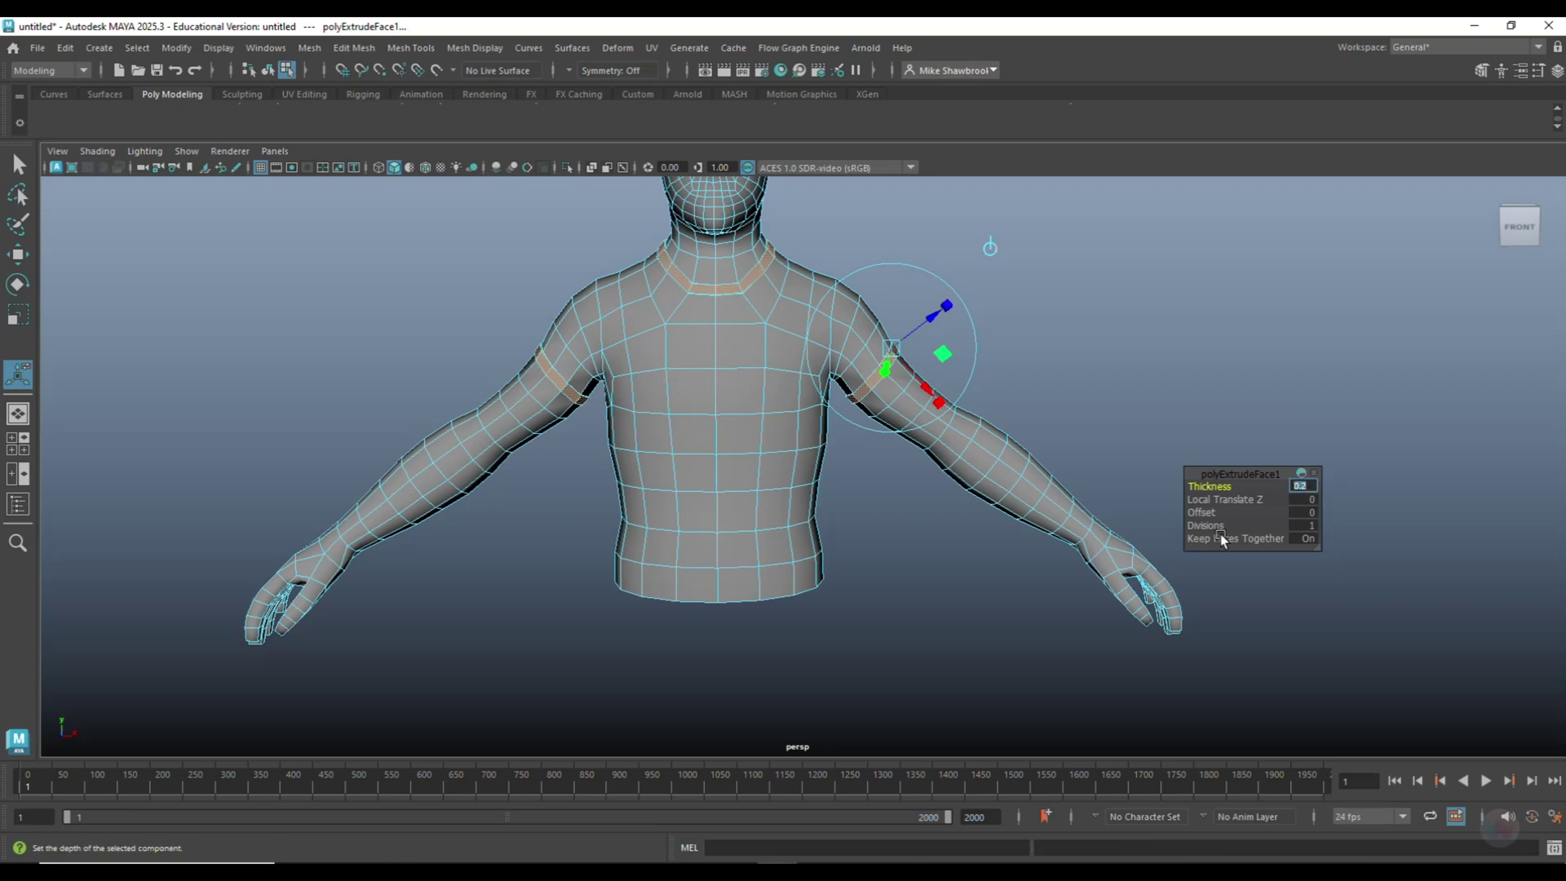
{"action": "left_click", "coordinate": [938, 616]}
Insert an edge loop around the torso just above its open bottom edge
{"action": "scroll", "coordinate": [939, 617], "scroll_direction": "up", "scroll_amount": 3}
{"action": "left_click_drag", "start_coordinate": [940, 620], "coordinate": [950, 598], "text": "alt"}
{"action": "key", "text": "ctrl+shift+e"}
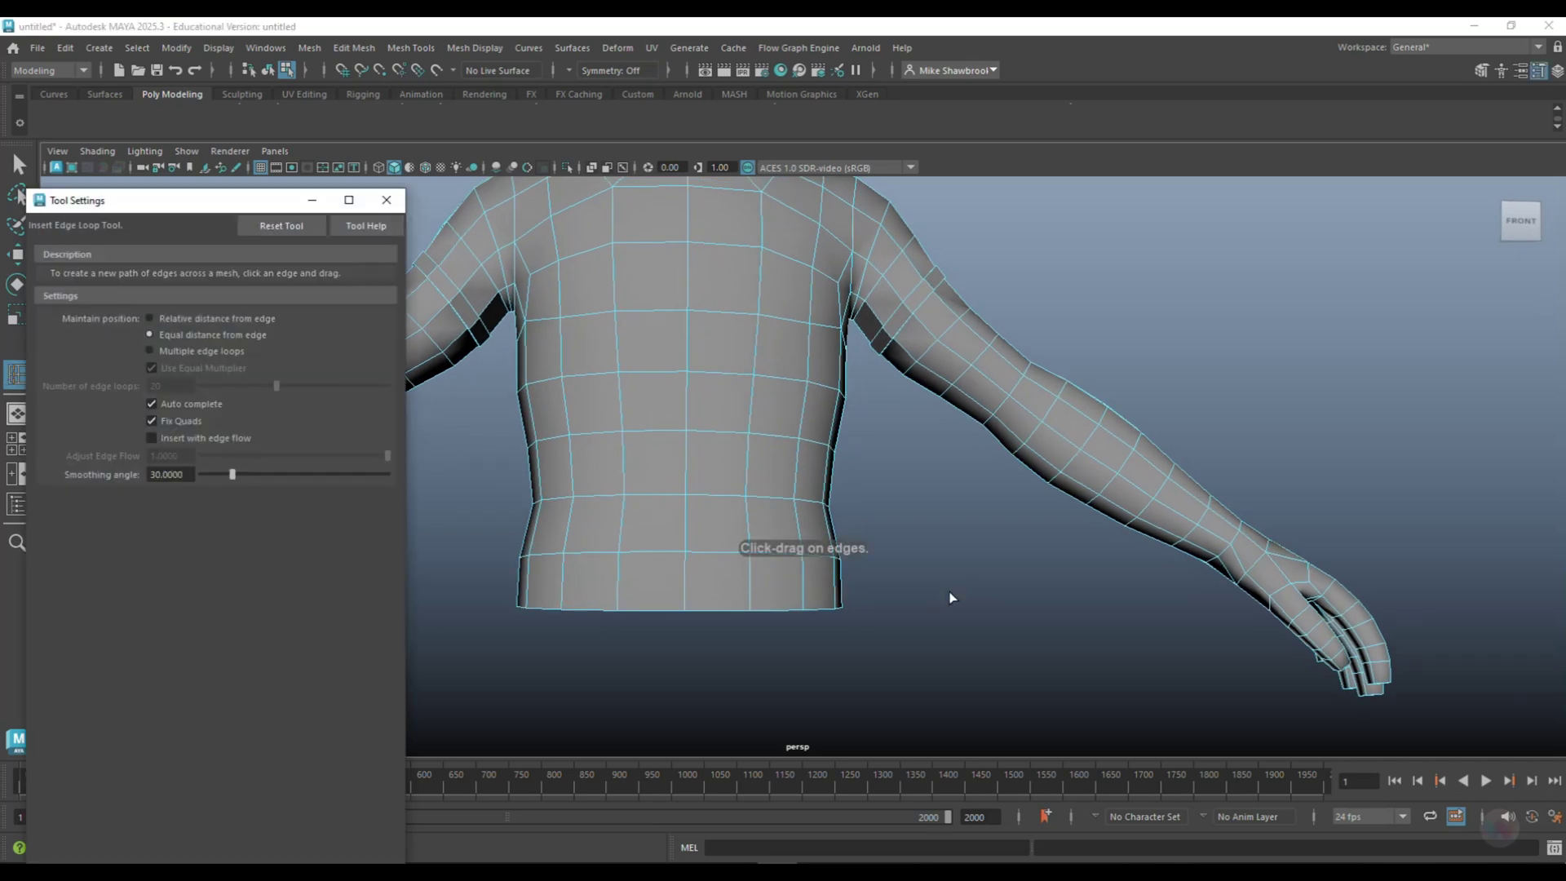
{"action": "left_click_drag", "start_coordinate": [620, 600], "coordinate": [623, 599]}
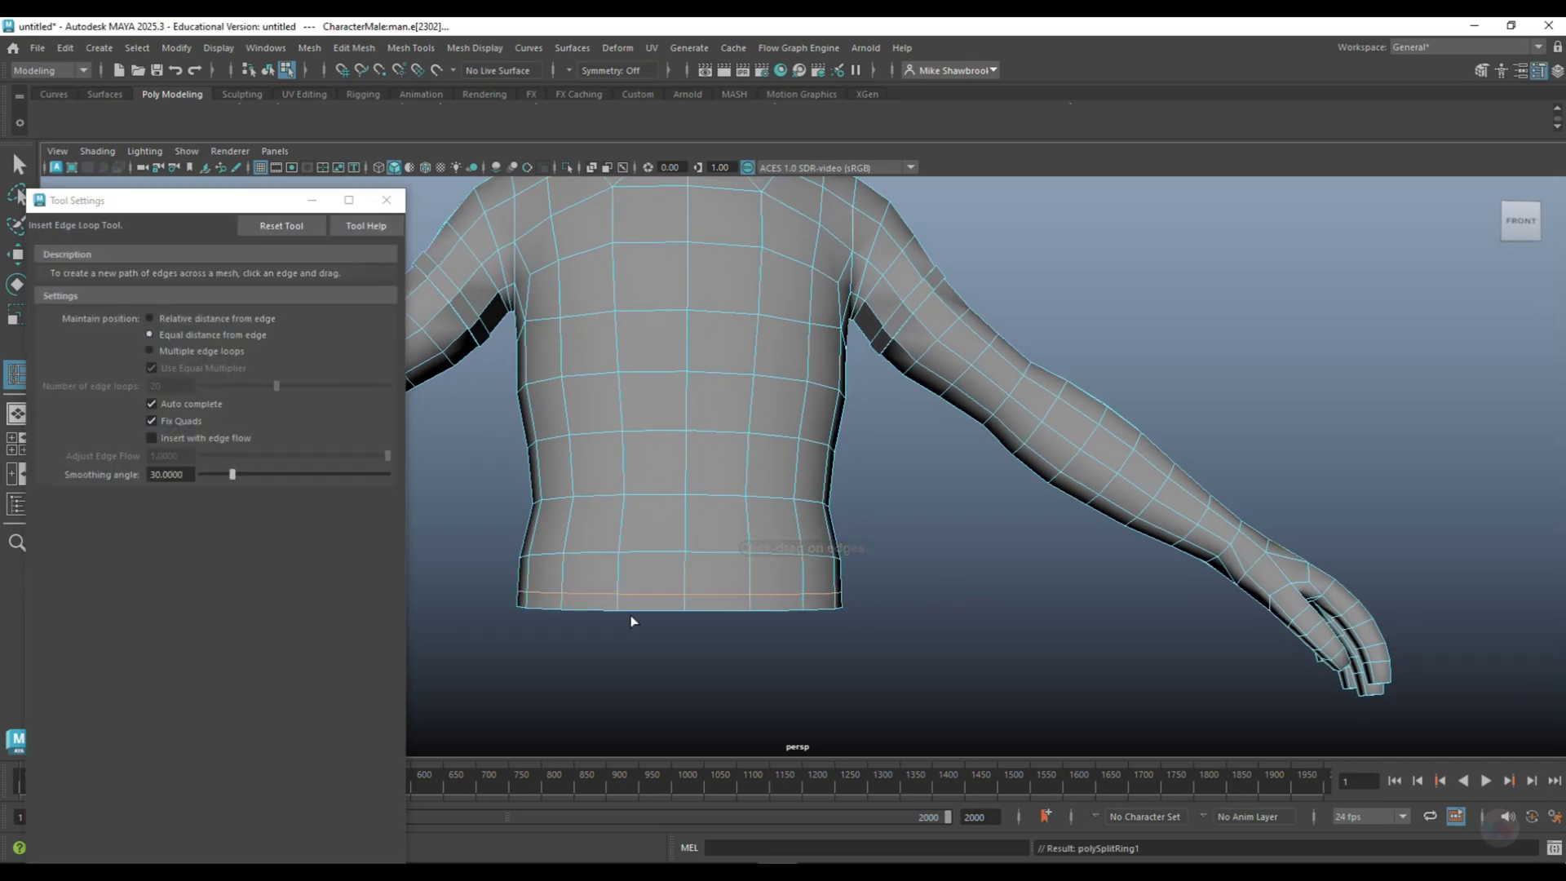
{"action": "left_click", "coordinate": [387, 204]}
{"action": "key", "text": "q"}
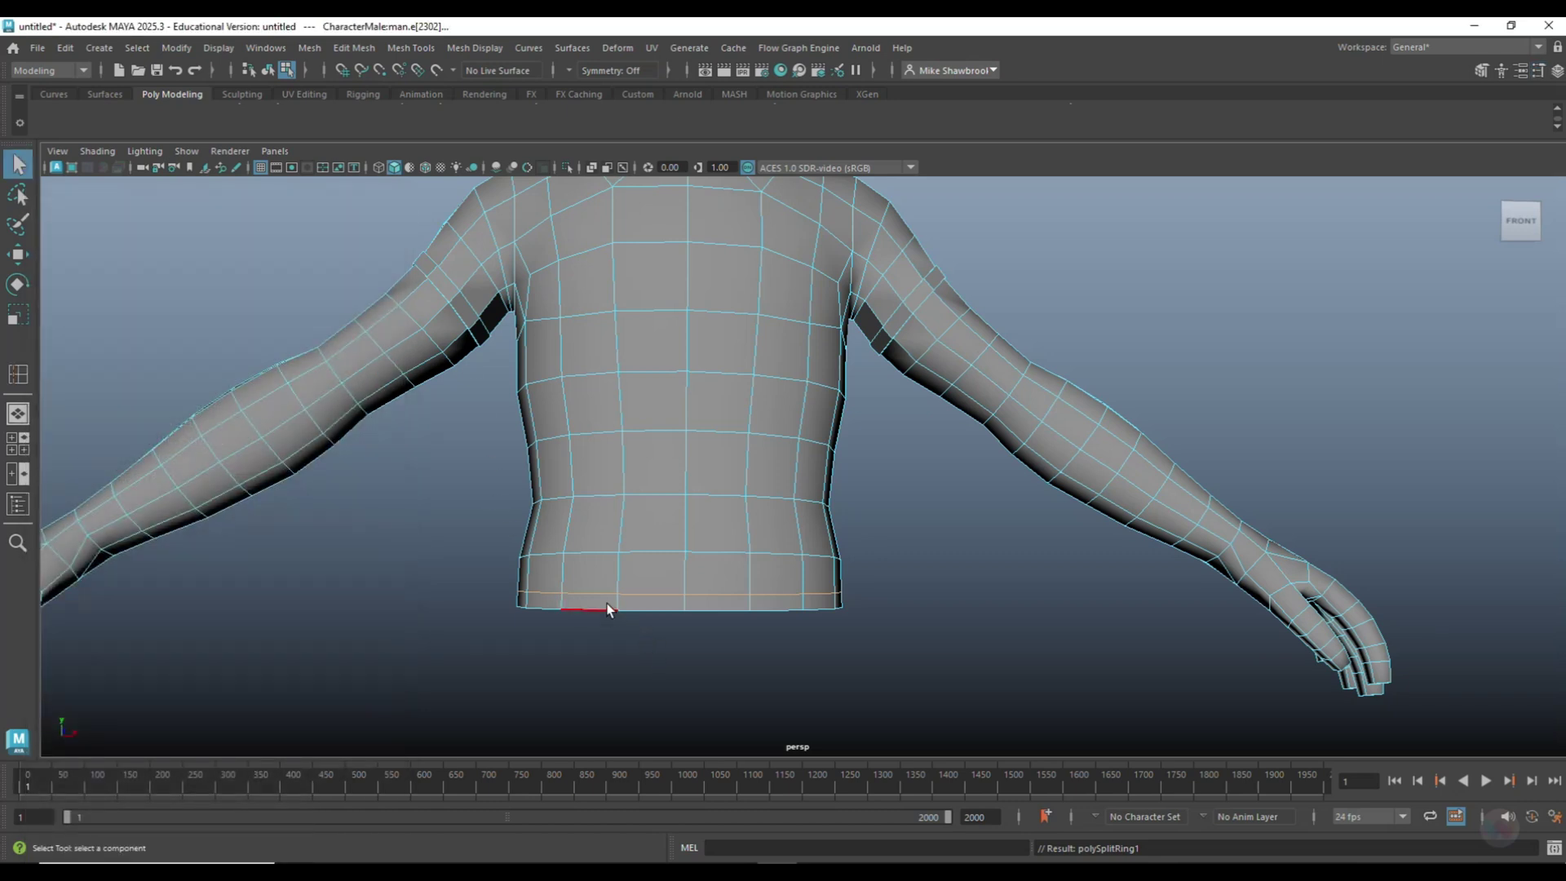
Extrude the narrow face loop around the torso's open bottom edge with a thickness of 0.2
{"action": "right_click_drag", "start_coordinate": [606, 608], "coordinate": [603, 423]}
{"action": "left_click", "coordinate": [614, 608]}
{"action": "double_click", "coordinate": [643, 603]}
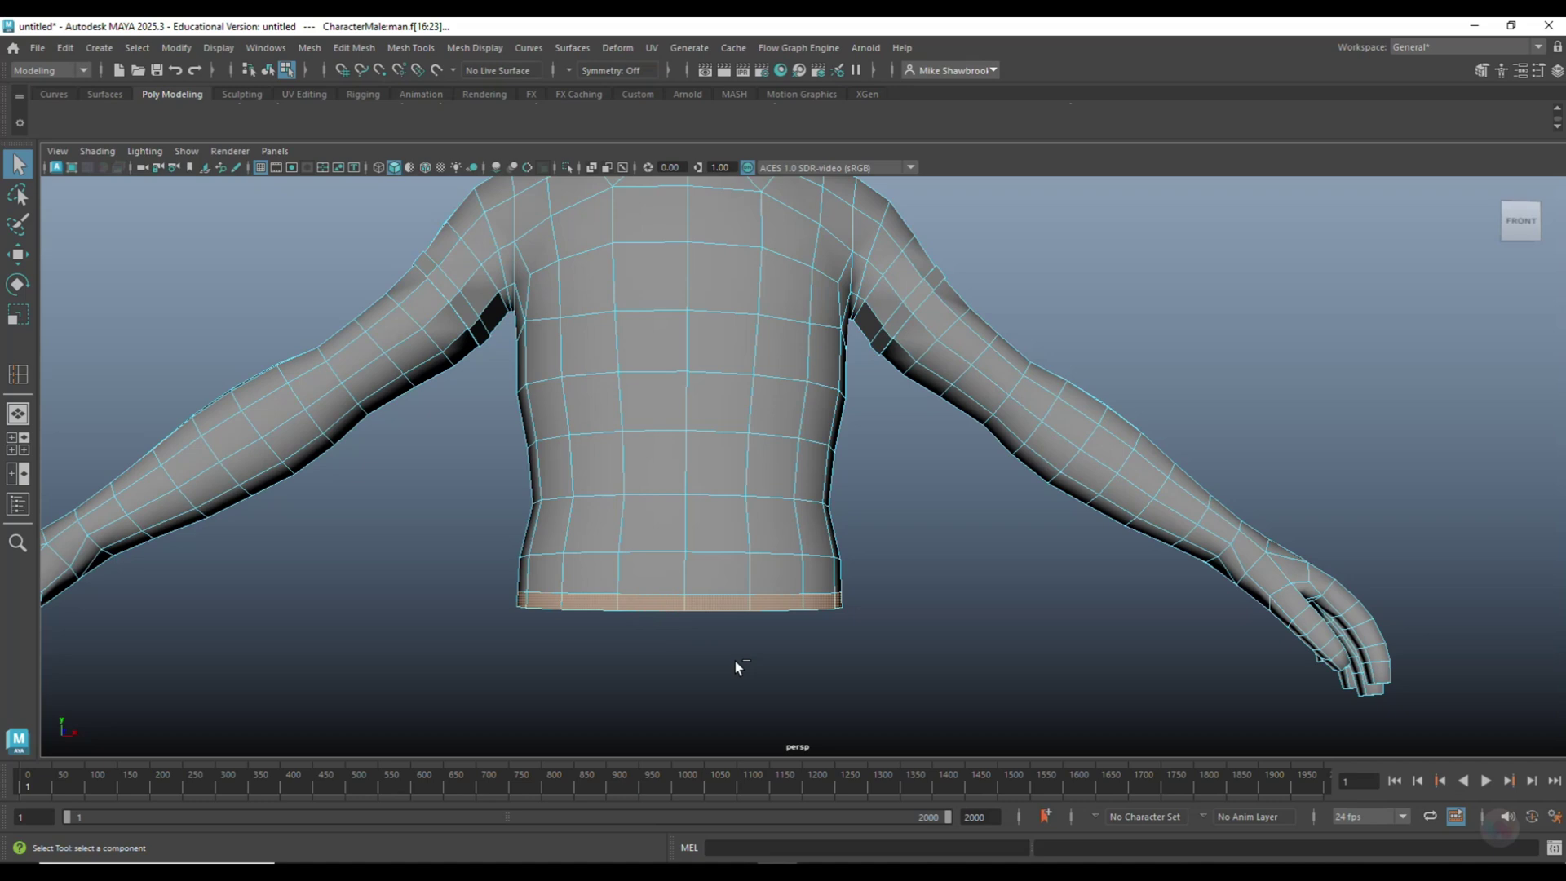
{"action": "key", "text": "ctrl+e"}
{"action": "left_click", "coordinate": [1303, 486]}
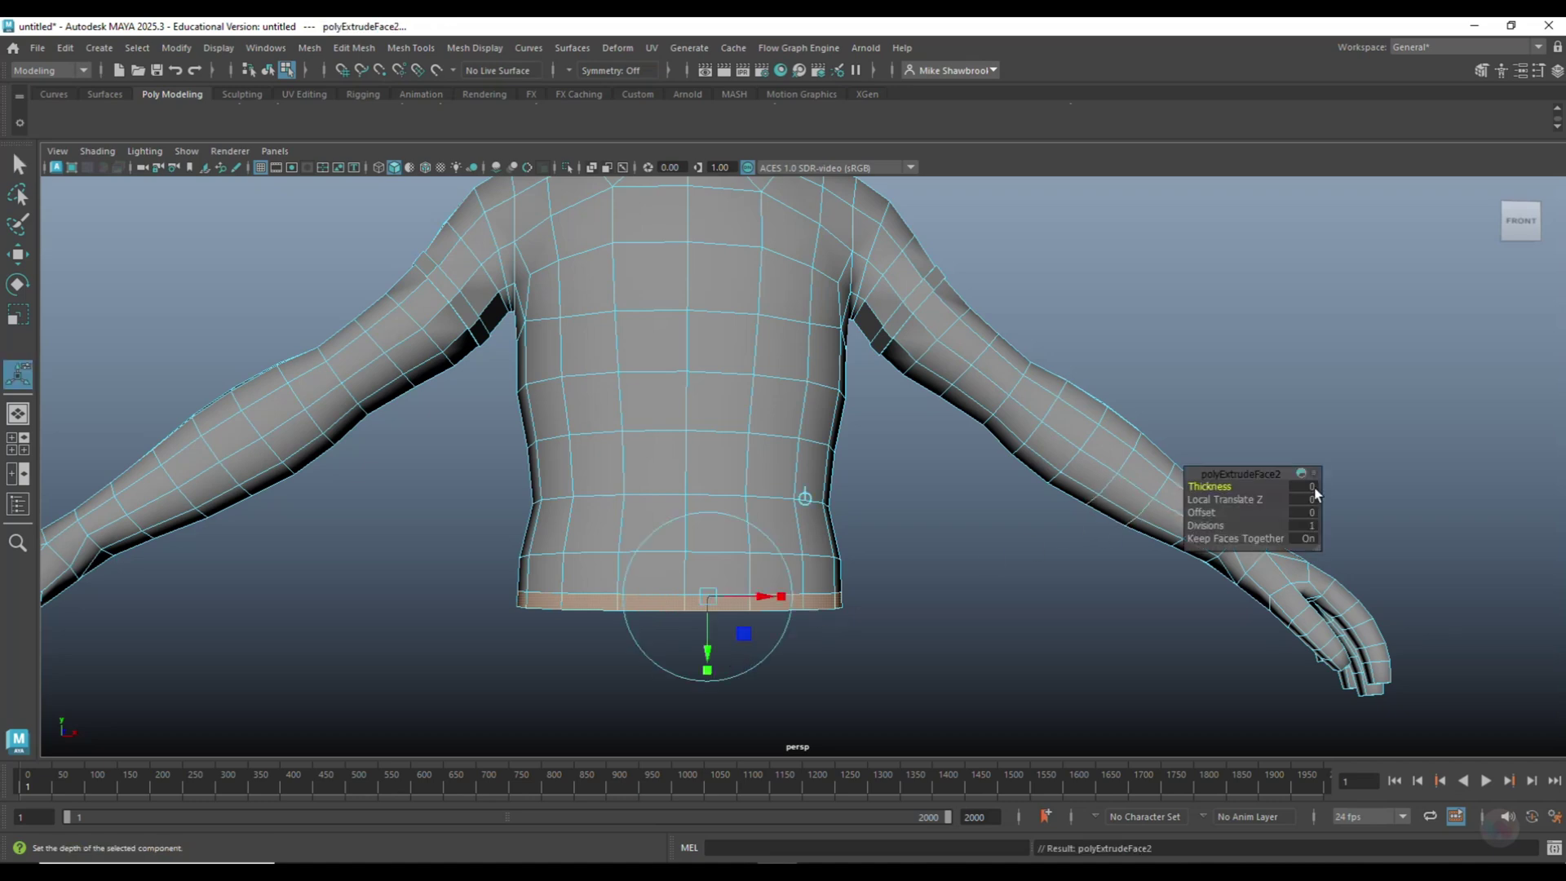
{"action": "type", "text": "0.2"}
{"action": "key", "text": "Return"}
{"action": "left_click", "coordinate": [999, 615]}
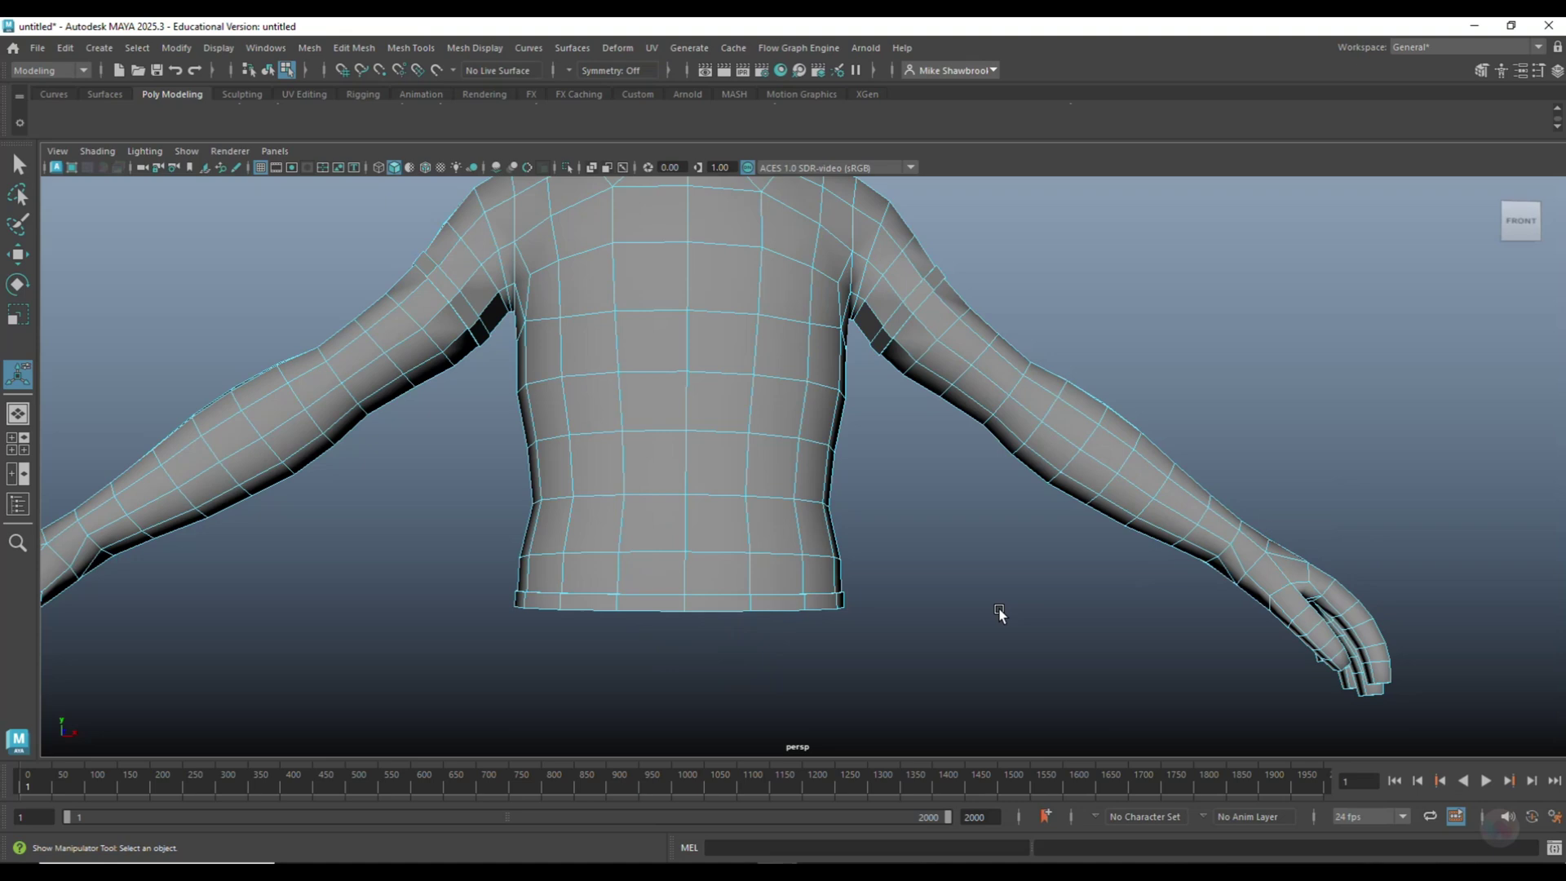
Preview the whole character mesh smoothed in object mode and inspect the sleeve, collar and hem seams
{"action": "left_click_drag", "start_coordinate": [999, 615], "coordinate": [978, 636], "text": "alt"}
{"action": "scroll", "coordinate": [978, 636], "scroll_direction": "down", "scroll_amount": 5}
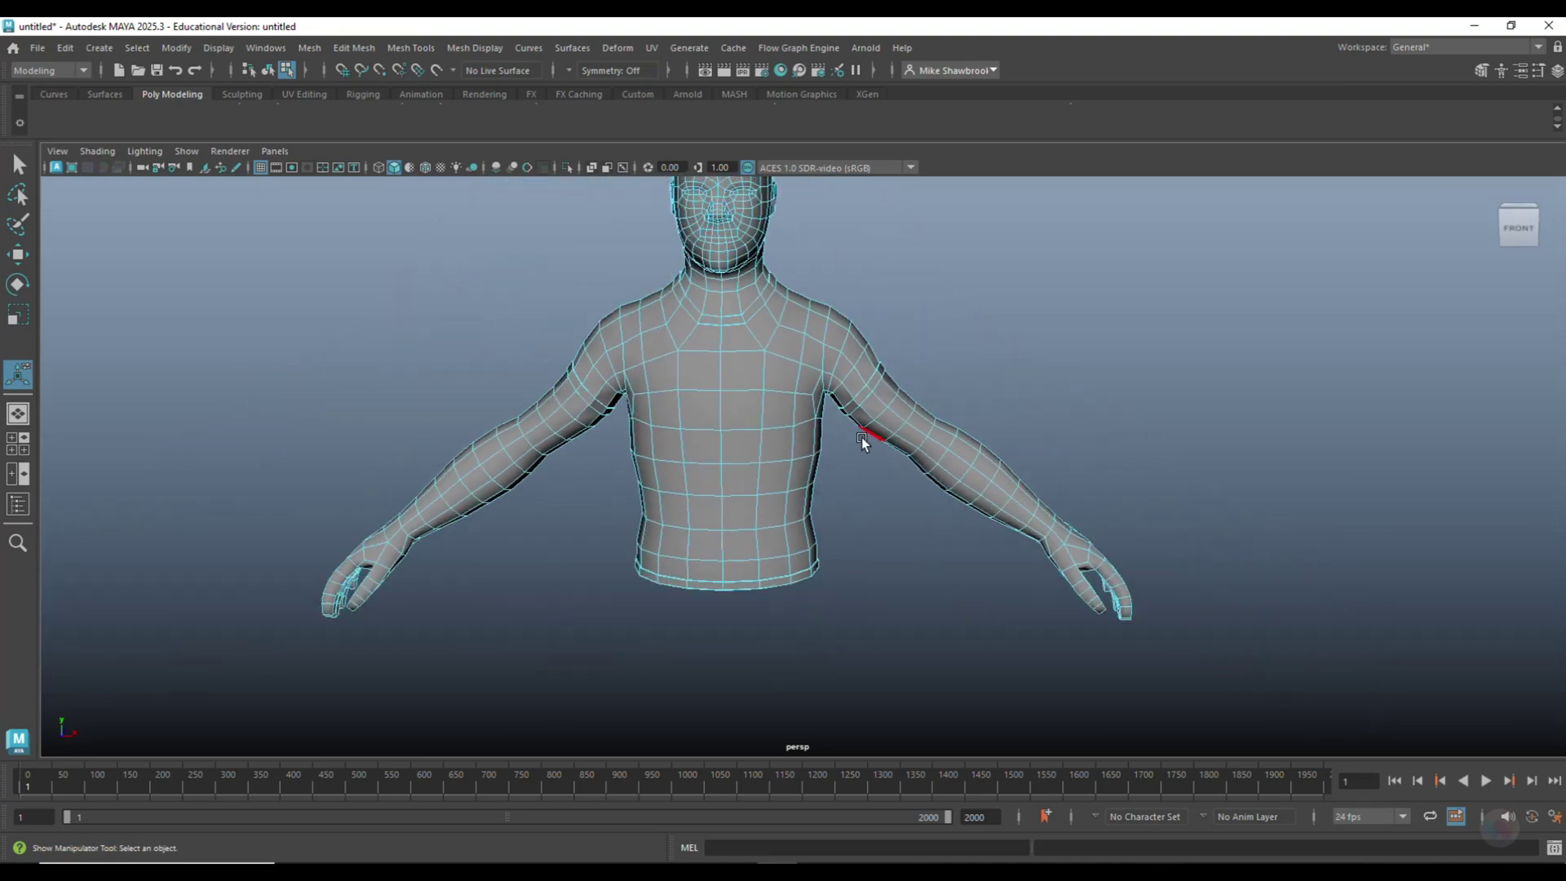
{"action": "key", "text": "q"}
{"action": "right_click_drag", "start_coordinate": [756, 343], "coordinate": [836, 317]}
{"action": "key", "text": "3"}
{"action": "left_click", "coordinate": [893, 538]}
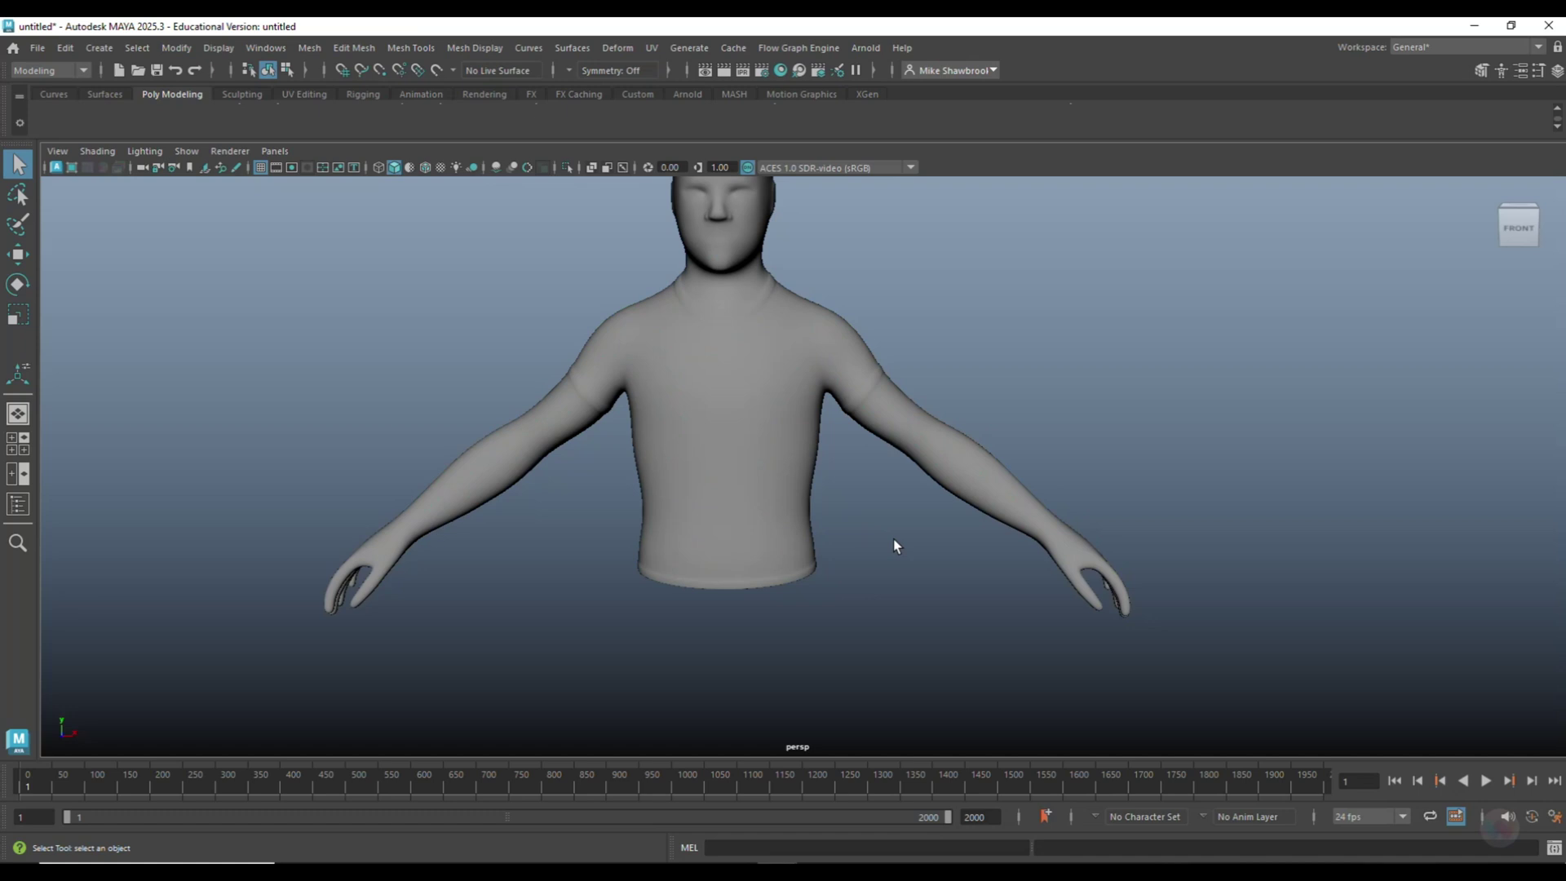
{"action": "left_click_drag", "start_coordinate": [882, 574], "coordinate": [900, 621], "text": "alt"}
{"action": "scroll", "coordinate": [824, 596], "scroll_direction": "up", "scroll_amount": 3}
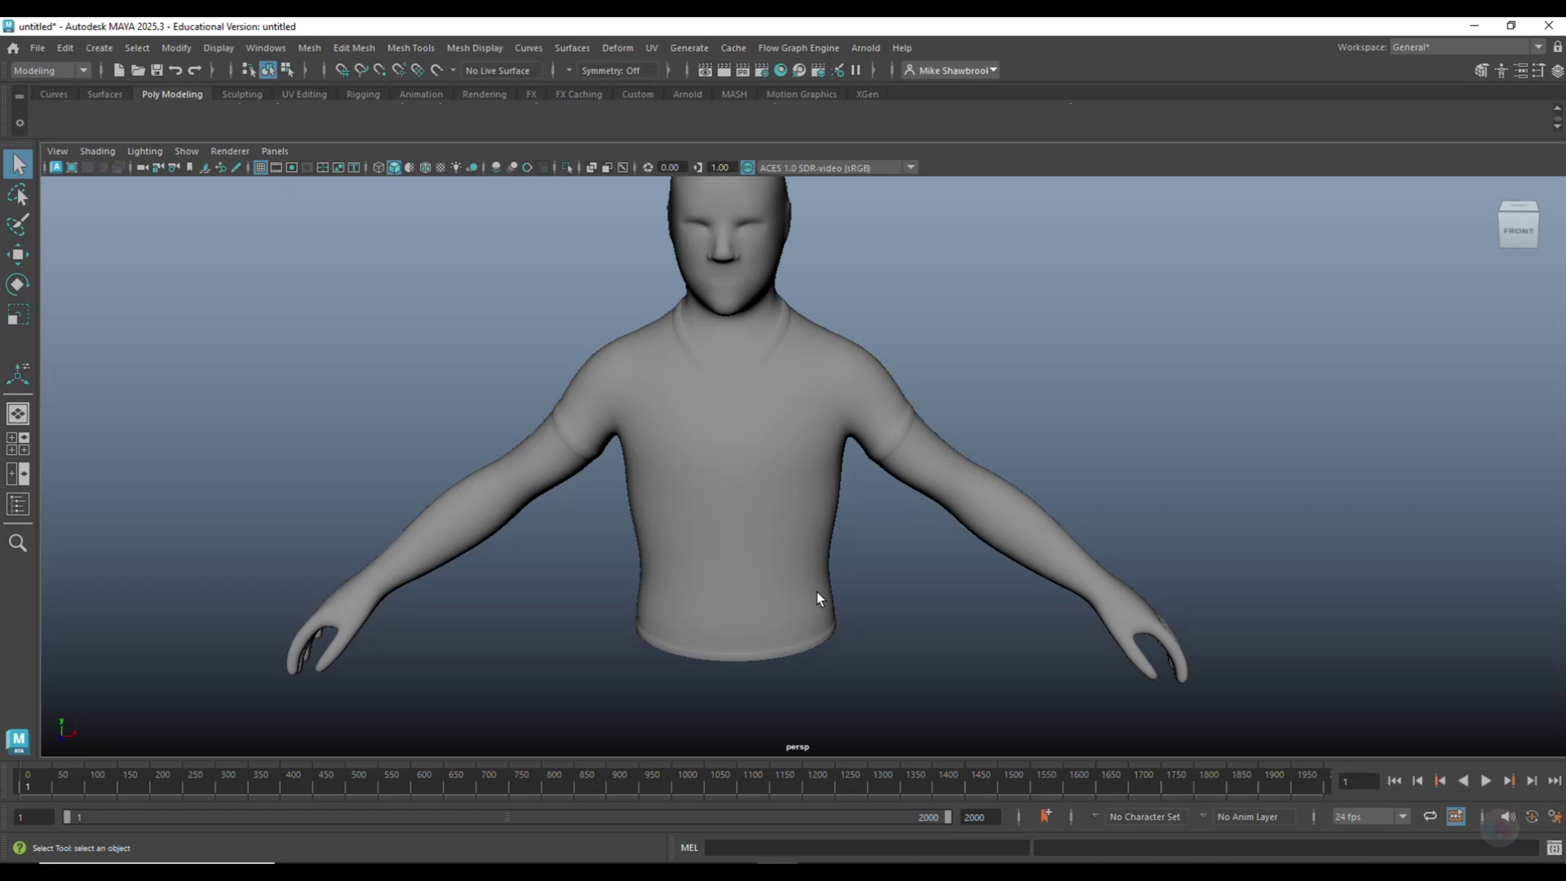
Return the mesh to its unsmoothed display and select the border edge loops of the extruded seam on the character's right sleeve
{"action": "left_click", "coordinate": [731, 428]}
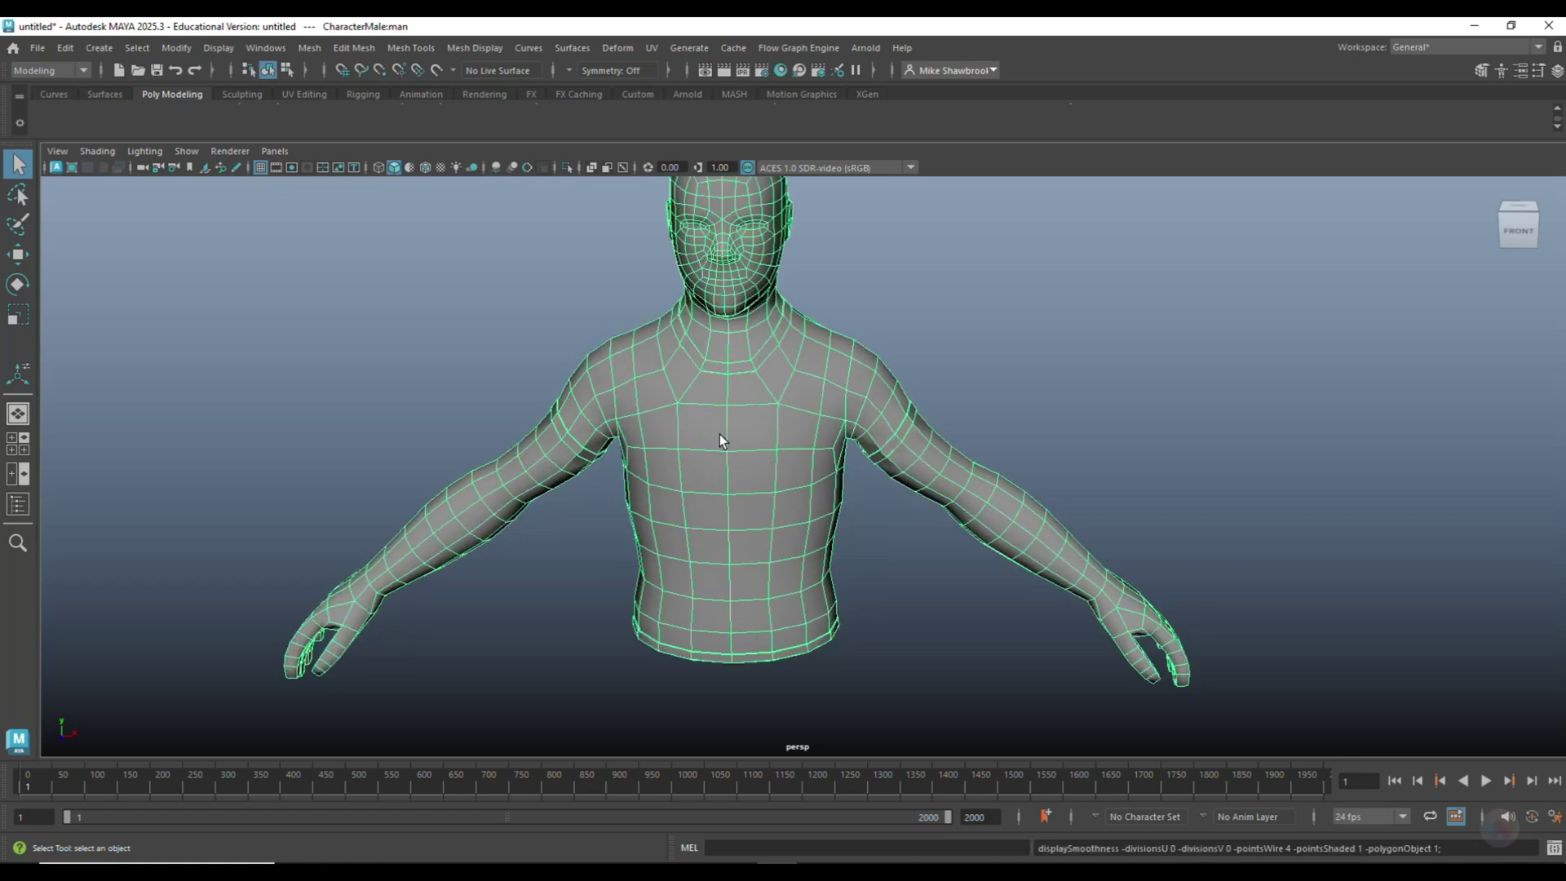
{"action": "scroll", "coordinate": [668, 482], "scroll_direction": "up", "scroll_amount": 5}
{"action": "left_click_drag", "start_coordinate": [667, 482], "coordinate": [594, 507], "text": "alt"}
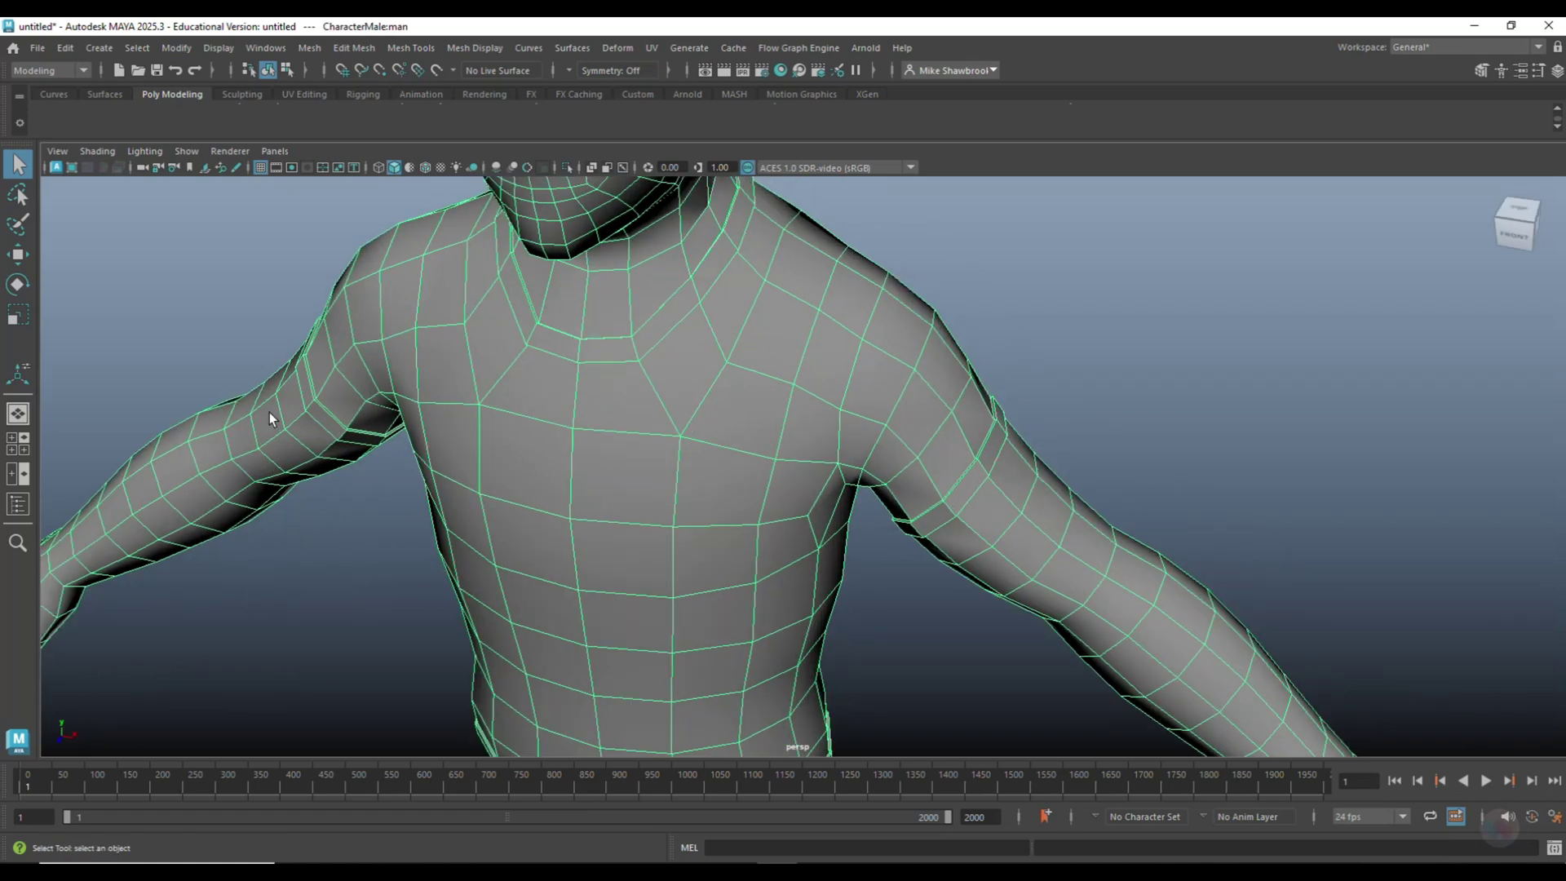
{"action": "right_click_drag", "start_coordinate": [284, 377], "coordinate": [276, 341]}
{"action": "scroll", "coordinate": [315, 426], "scroll_direction": "down", "scroll_amount": 2}
{"action": "middle_click_drag", "start_coordinate": [314, 426], "coordinate": [505, 456], "text": "alt"}
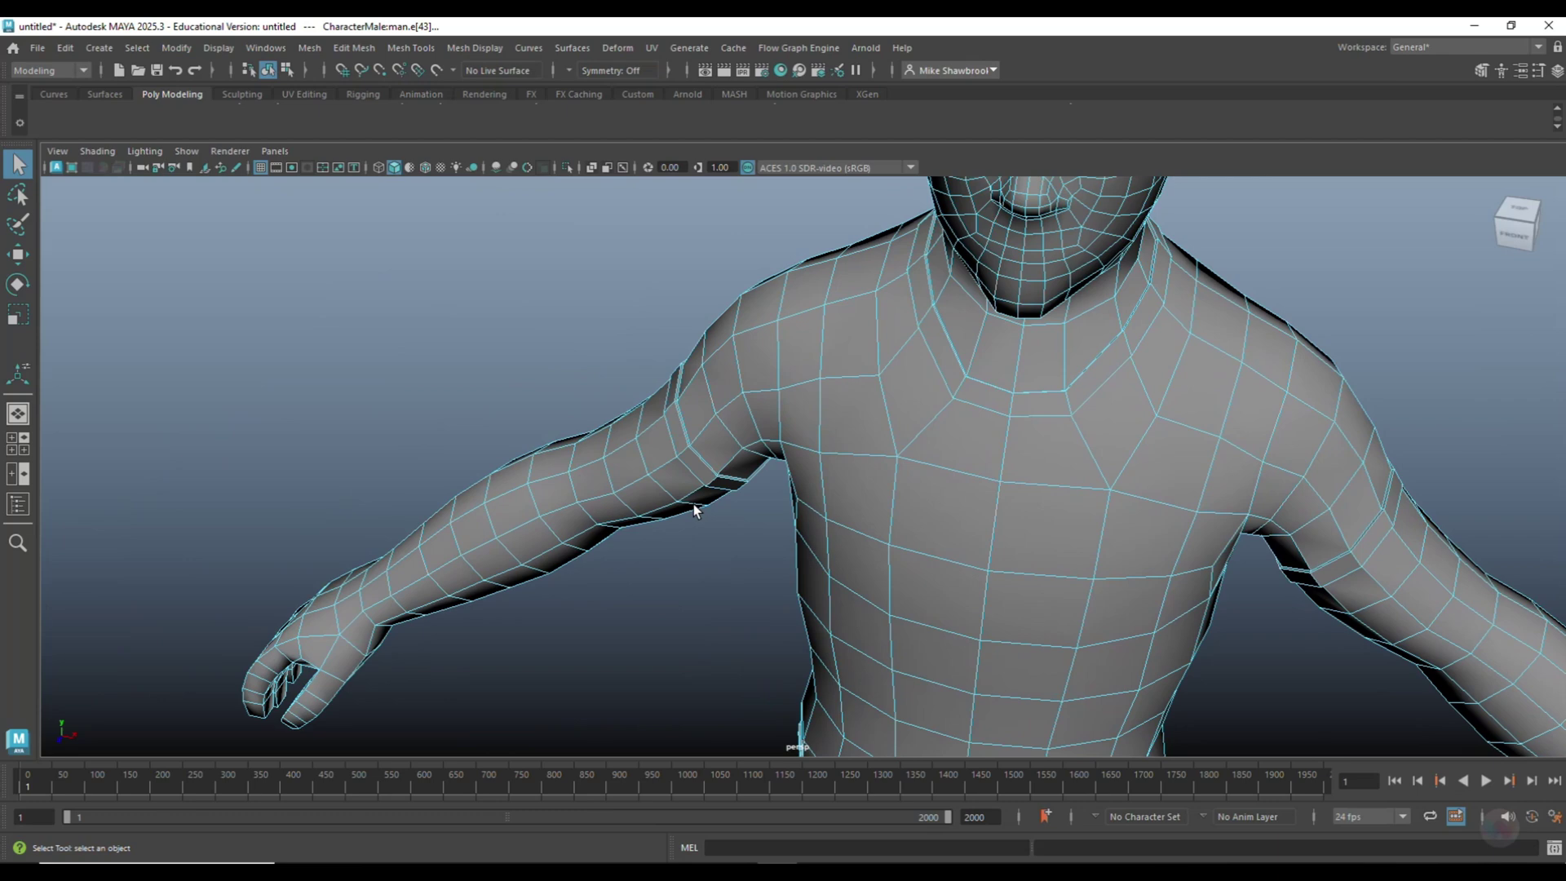
{"action": "scroll", "coordinate": [682, 511], "scroll_direction": "up", "scroll_amount": 6}
{"action": "left_click", "coordinate": [530, 462]}
{"action": "double_click", "coordinate": [530, 462]}
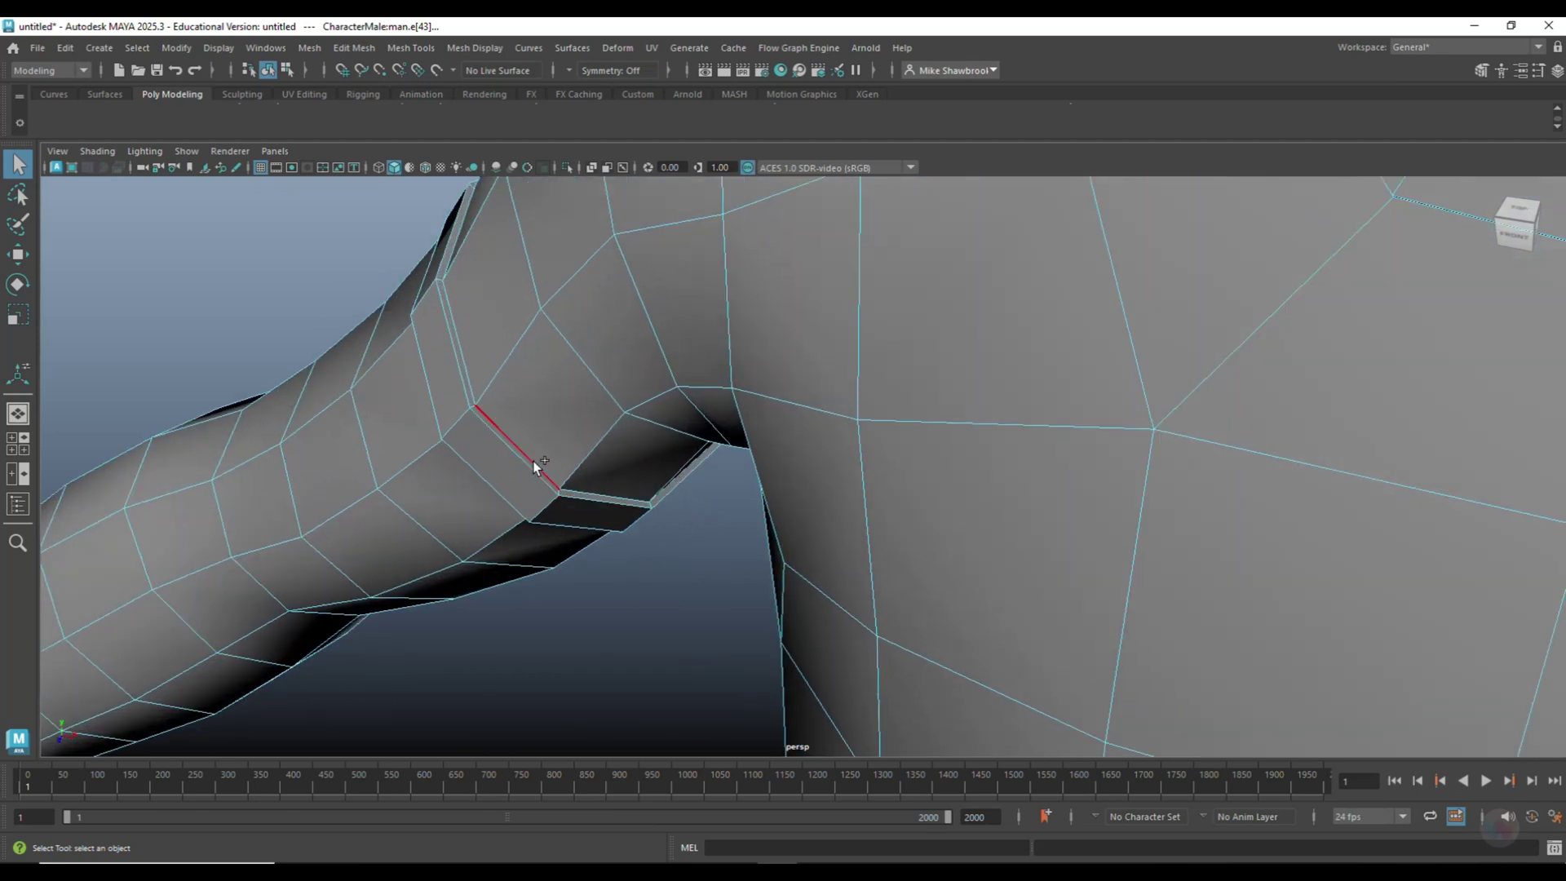
{"action": "left_click_drag", "start_coordinate": [535, 468], "coordinate": [773, 319], "text": "alt"}
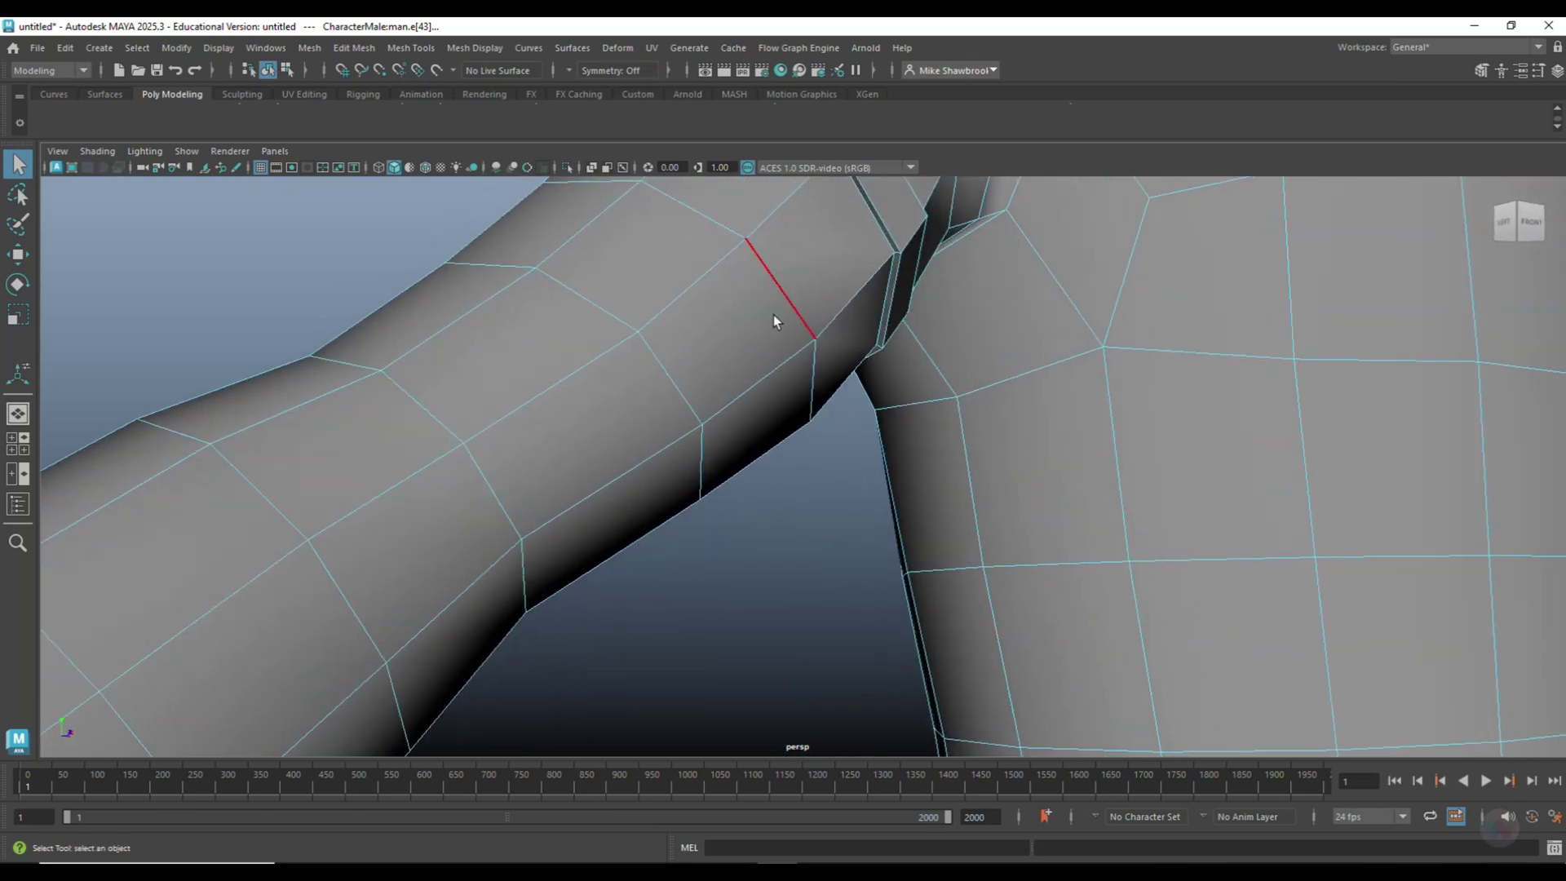
{"action": "scroll", "coordinate": [879, 226], "scroll_direction": "down", "scroll_amount": 3}
{"action": "left_click_drag", "start_coordinate": [879, 227], "coordinate": [1128, 418], "text": "alt"}
{"action": "middle_click_drag", "start_coordinate": [1129, 417], "coordinate": [573, 502], "text": "alt"}
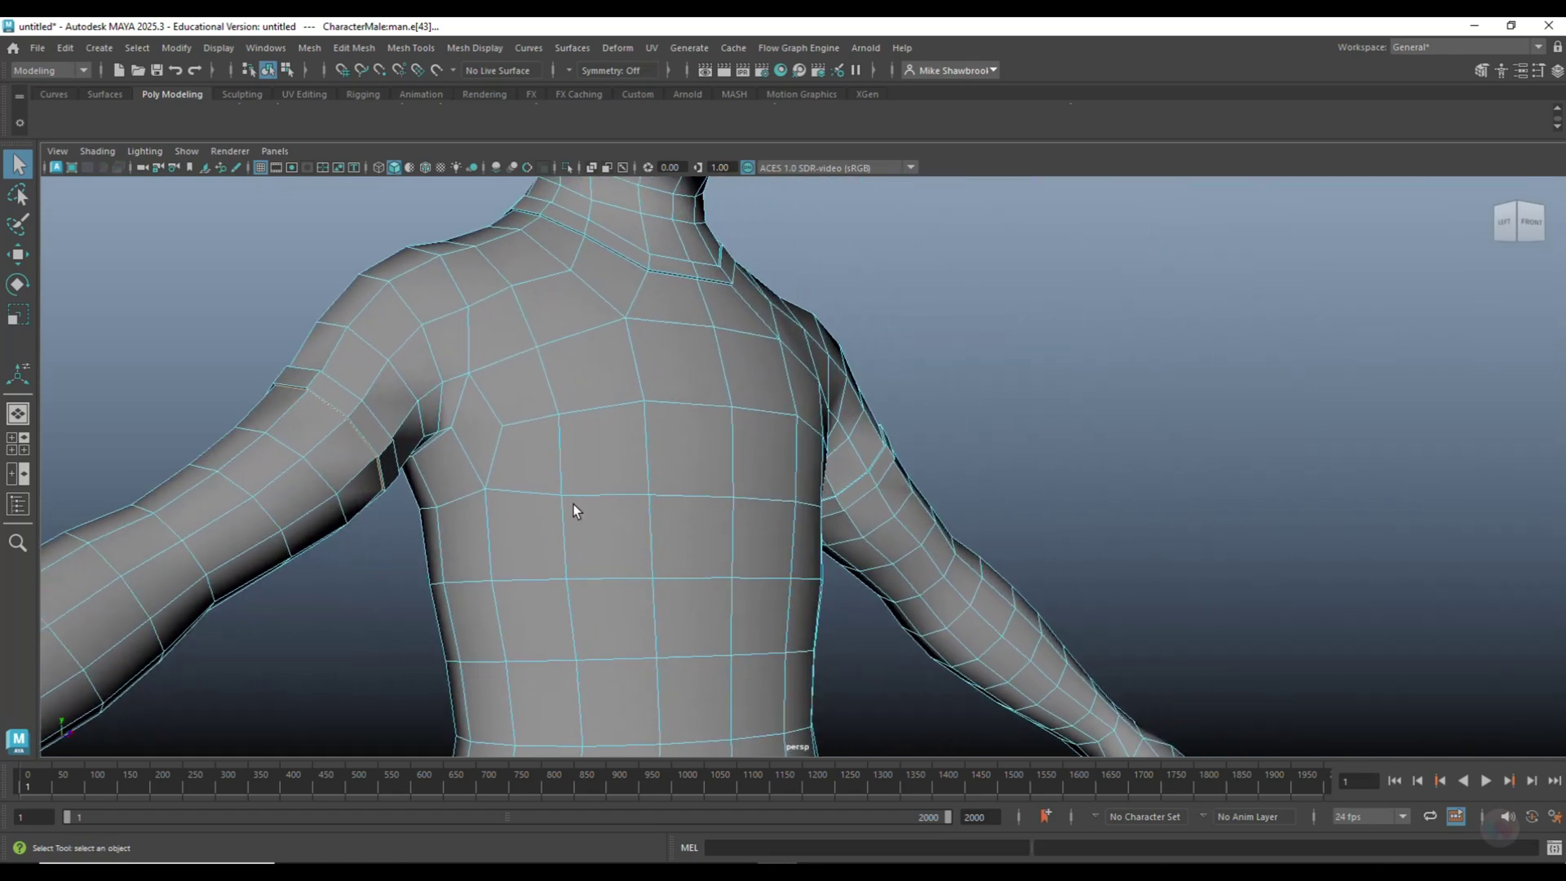
Add the border edge loops of the extruded seam on the character's left sleeve to the selection
{"action": "scroll", "coordinate": [829, 540], "scroll_direction": "up", "scroll_amount": 6}
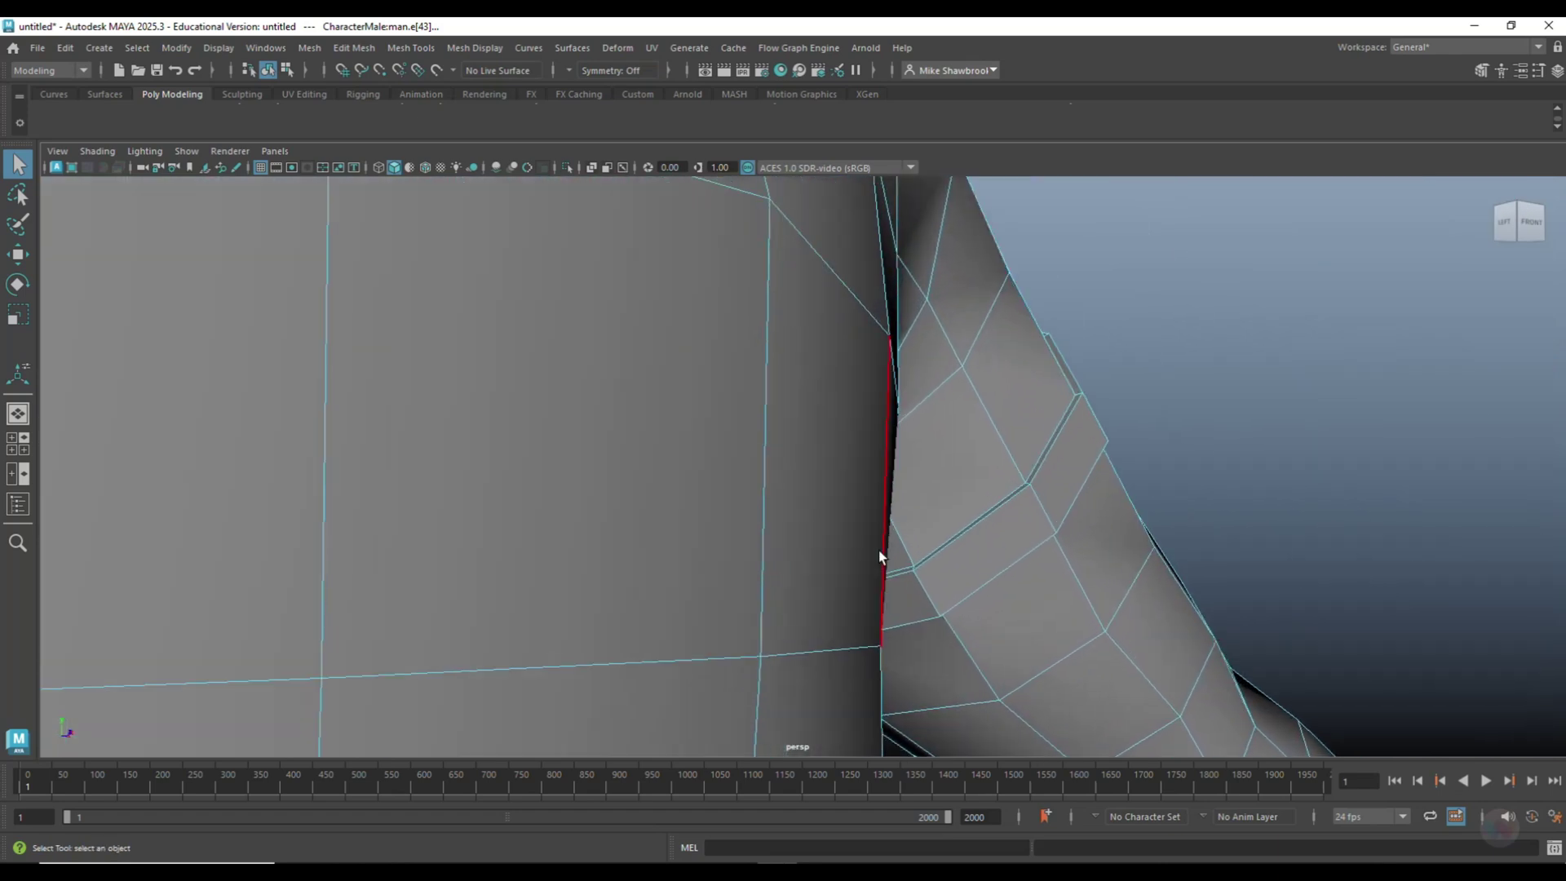
{"action": "left_click", "coordinate": [1008, 497]}
{"action": "left_click_drag", "start_coordinate": [1136, 546], "coordinate": [423, 606], "text": "alt"}
{"action": "scroll", "coordinate": [481, 614], "scroll_direction": "down", "scroll_amount": 5}
{"action": "scroll", "coordinate": [481, 614], "scroll_direction": "up", "scroll_amount": 3}
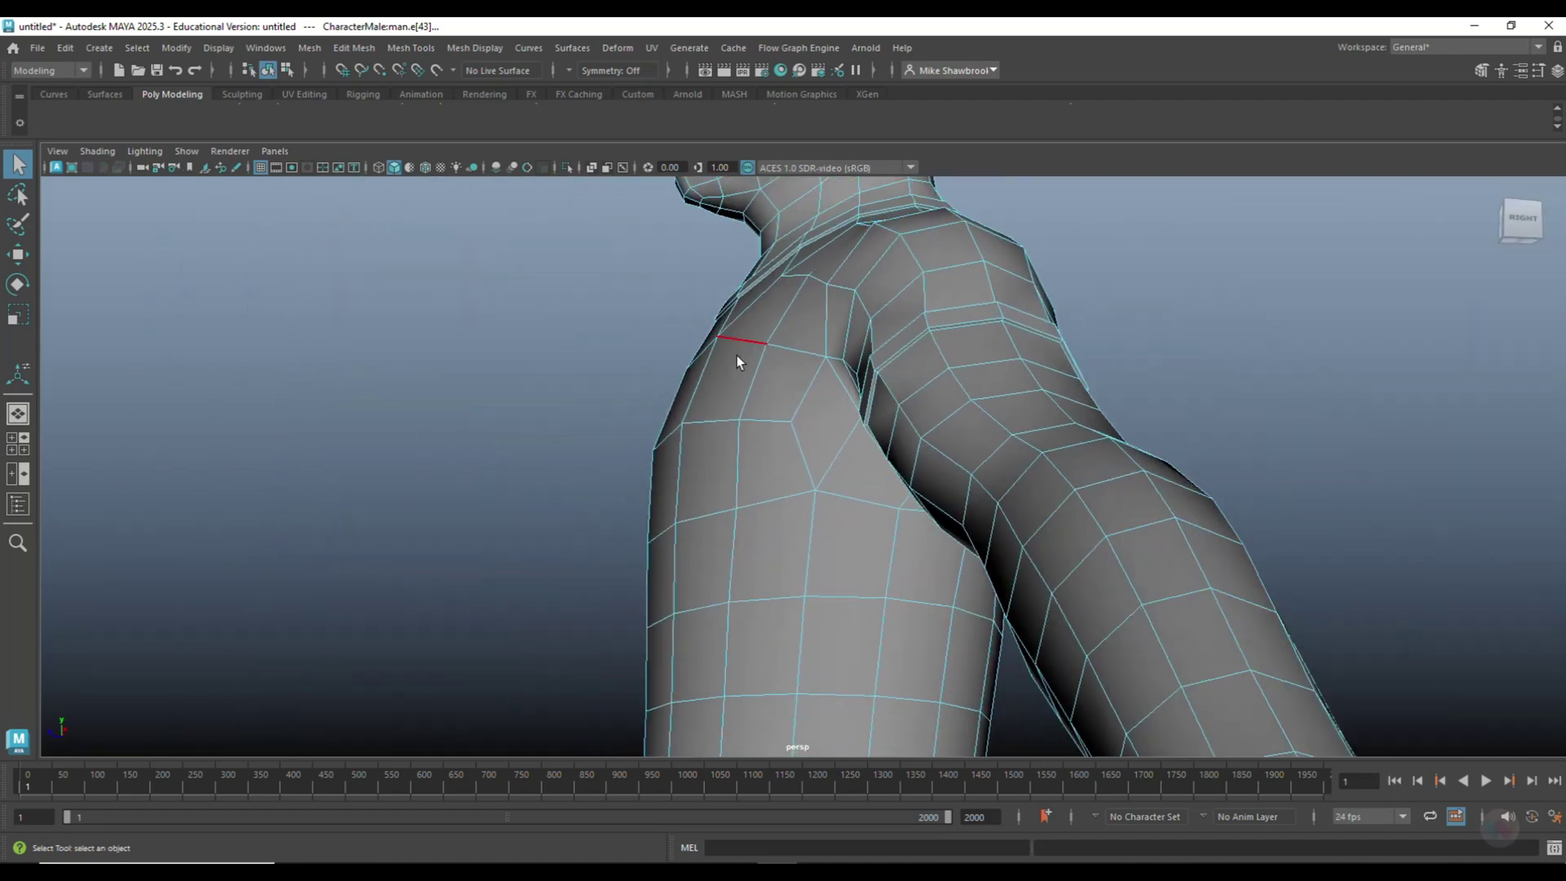
{"action": "left_click", "coordinate": [906, 349]}
Add the edge loops bordering the extruded collar around the neck to the selection
{"action": "middle_click_drag", "start_coordinate": [787, 344], "coordinate": [892, 744], "text": "alt"}
{"action": "scroll", "coordinate": [887, 740], "scroll_direction": "up", "scroll_amount": 2}
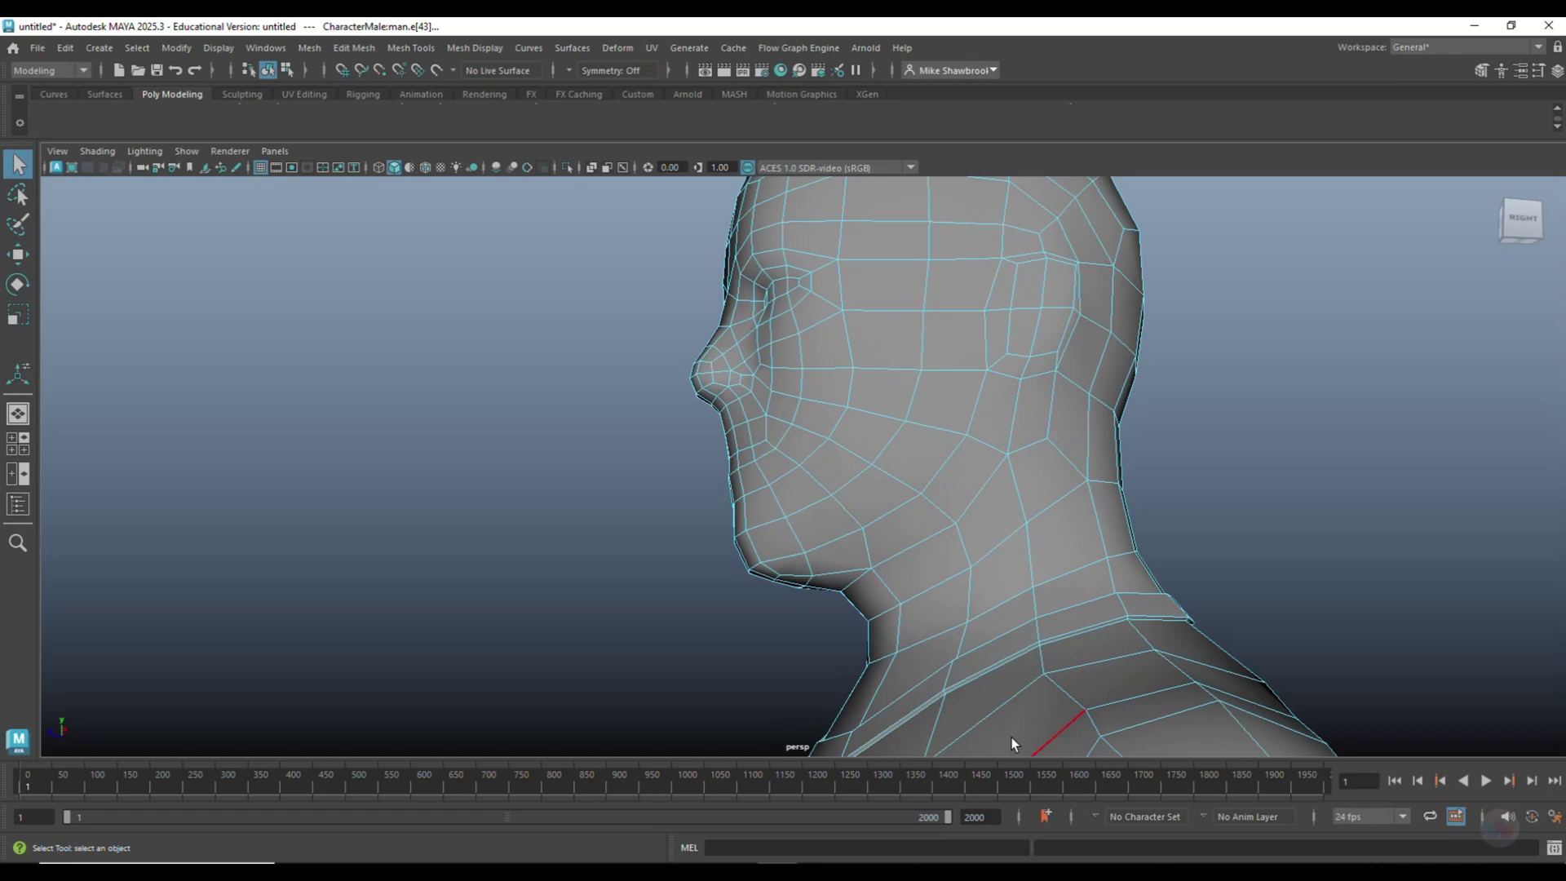
{"action": "left_click", "coordinate": [988, 676]}
{"action": "left_click_drag", "start_coordinate": [988, 675], "coordinate": [1060, 703], "text": "alt"}
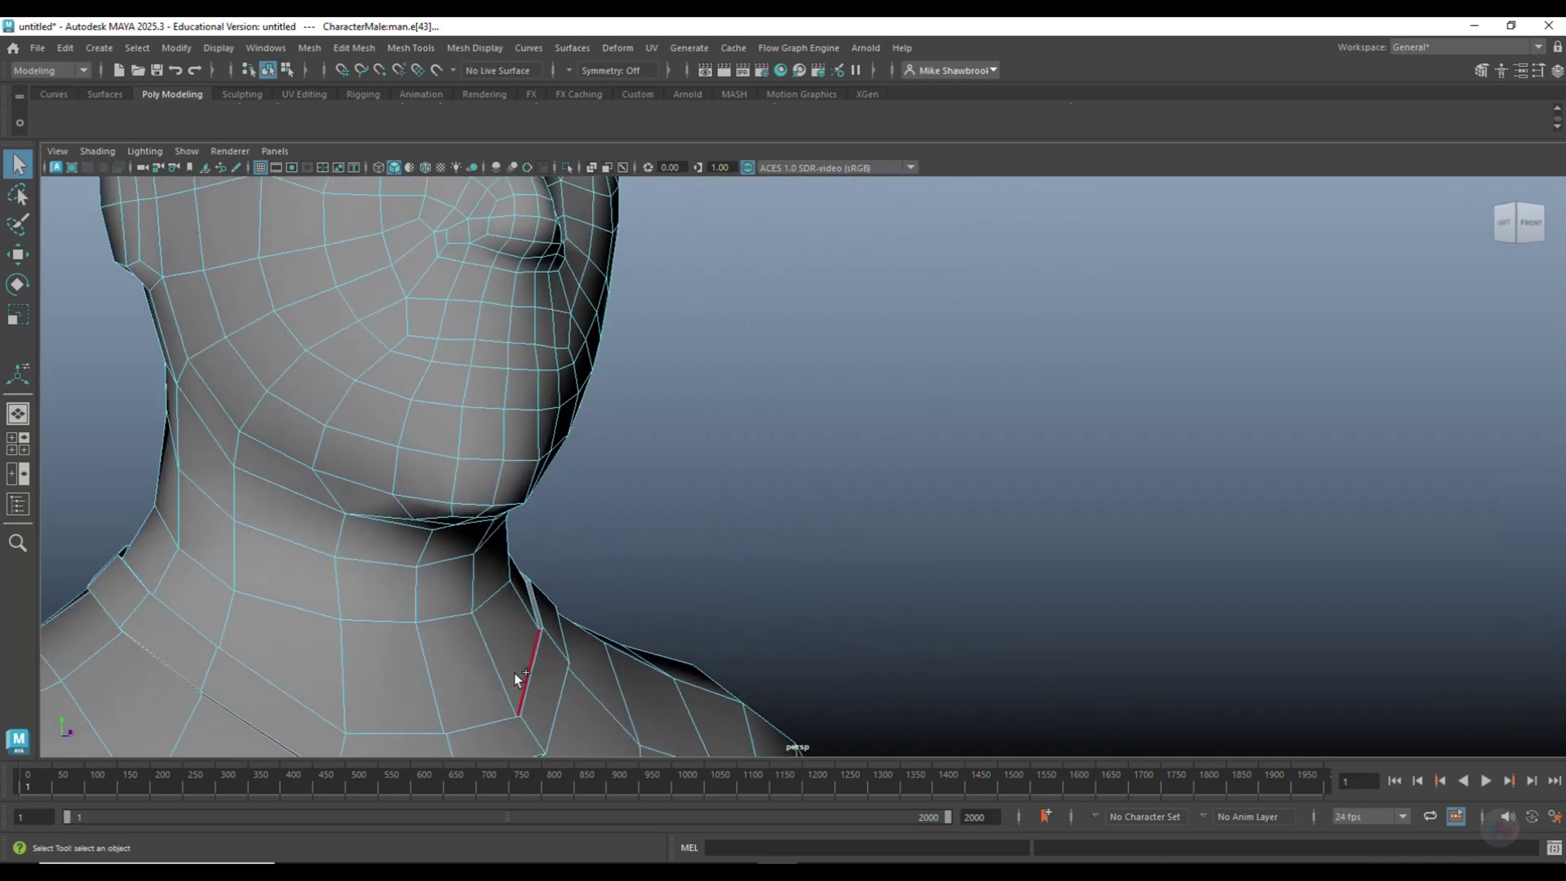
{"action": "scroll", "coordinate": [522, 672], "scroll_direction": "down", "scroll_amount": 6}
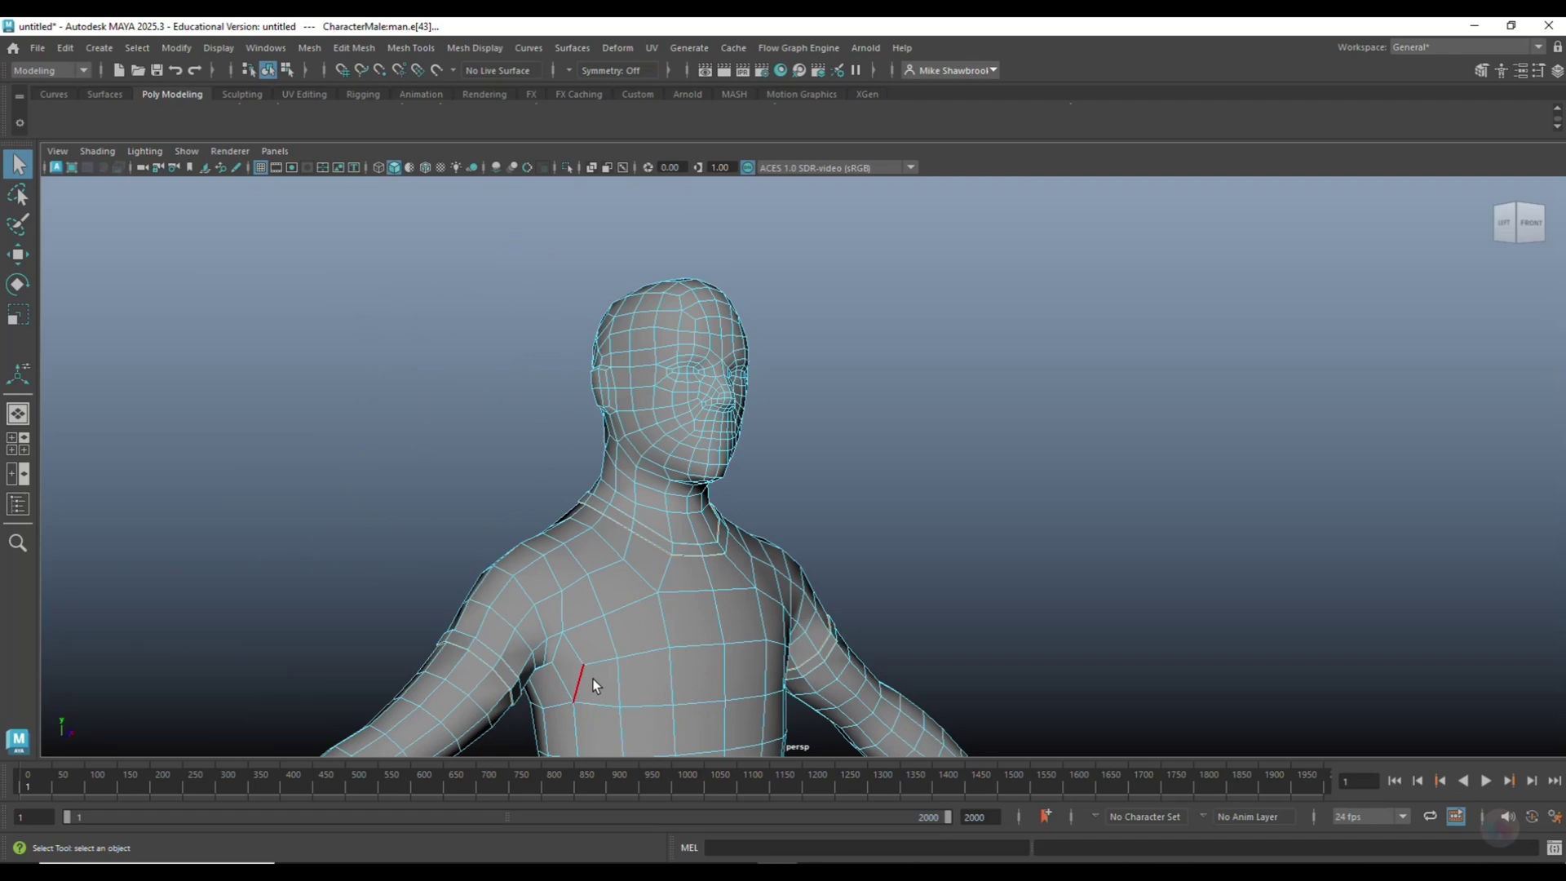
Add the hem's border edge loops to the selection and bevel all selected seam edges with a fraction of 0.01
{"action": "middle_click_drag", "start_coordinate": [592, 678], "coordinate": [675, 213], "text": "alt"}
{"action": "scroll", "coordinate": [697, 379], "scroll_direction": "up", "scroll_amount": 4}
{"action": "left_click_drag", "start_coordinate": [697, 380], "coordinate": [764, 259], "text": "alt"}
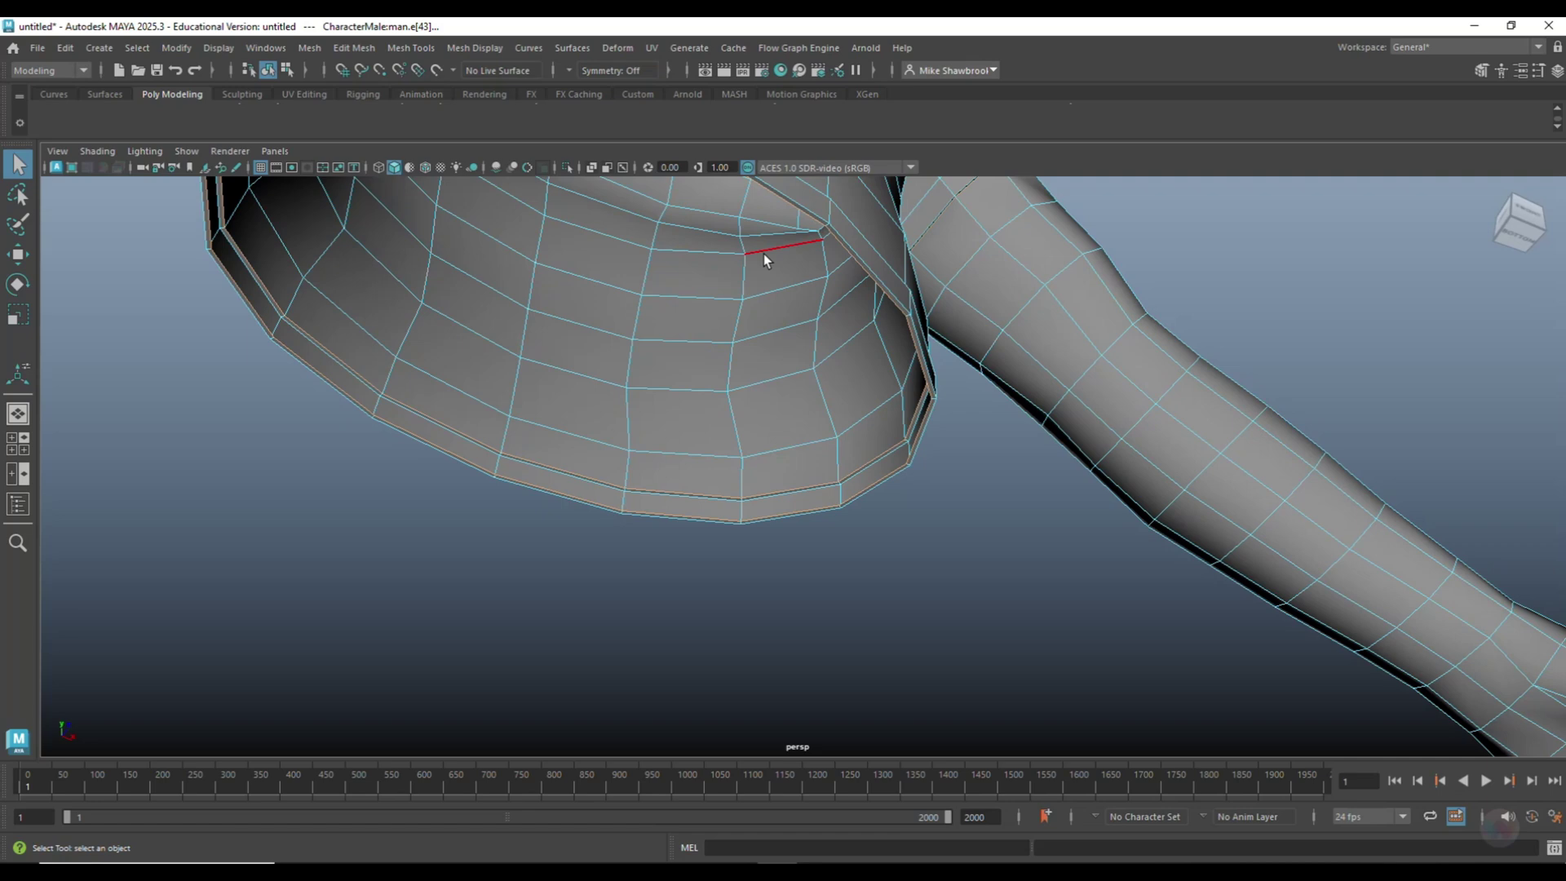
{"action": "scroll", "coordinate": [737, 354], "scroll_direction": "down", "scroll_amount": 5}
{"action": "left_click_drag", "start_coordinate": [737, 354], "coordinate": [742, 578], "text": "alt"}
{"action": "key", "text": "ctrl+b"}
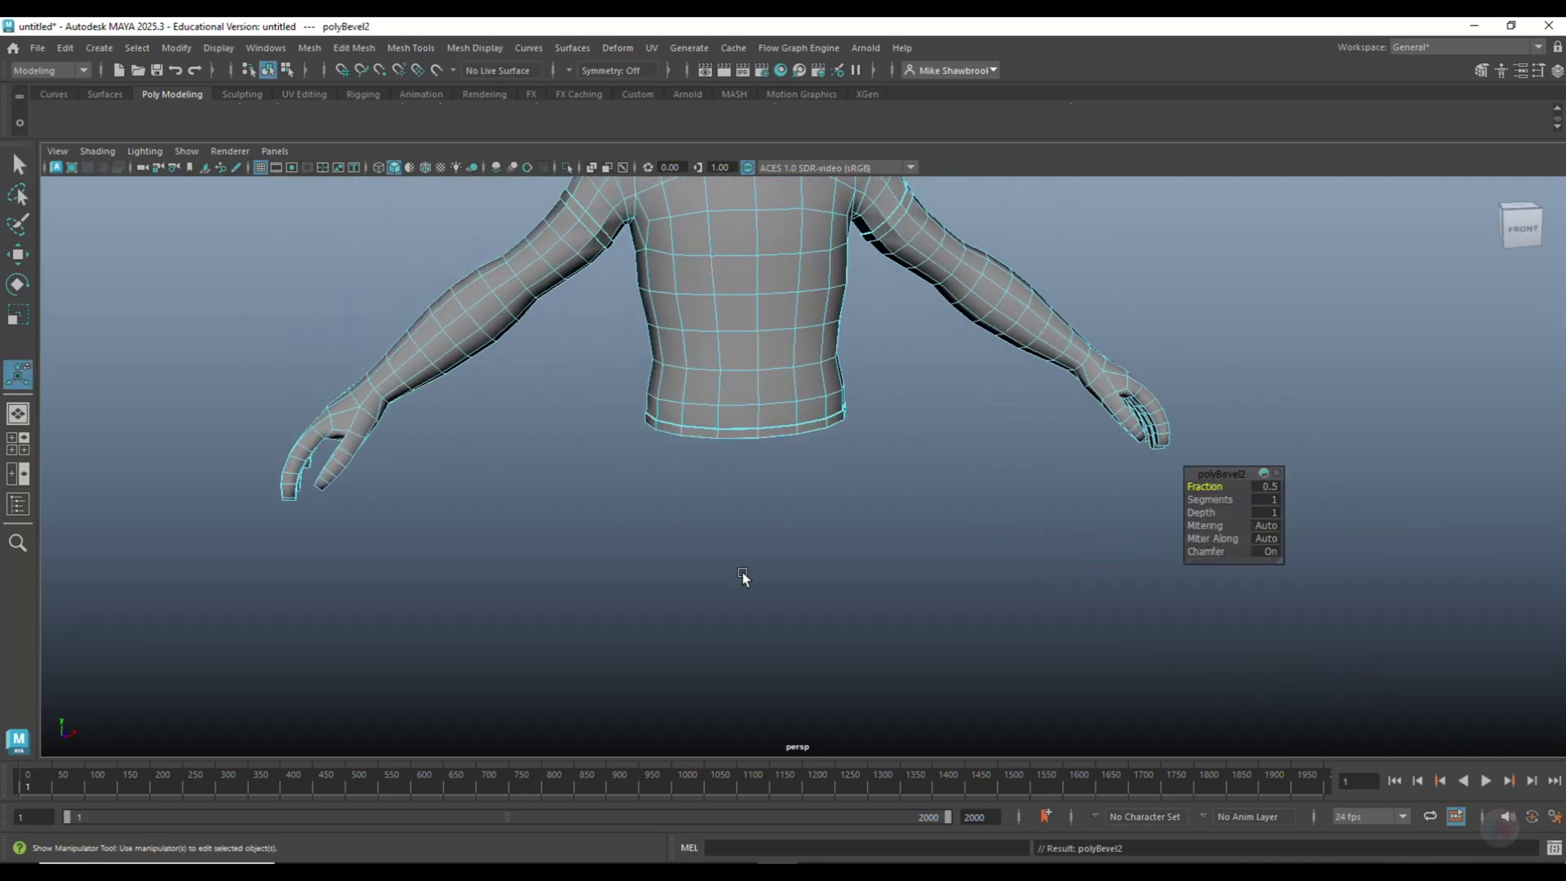
{"action": "left_click", "coordinate": [1264, 487]}
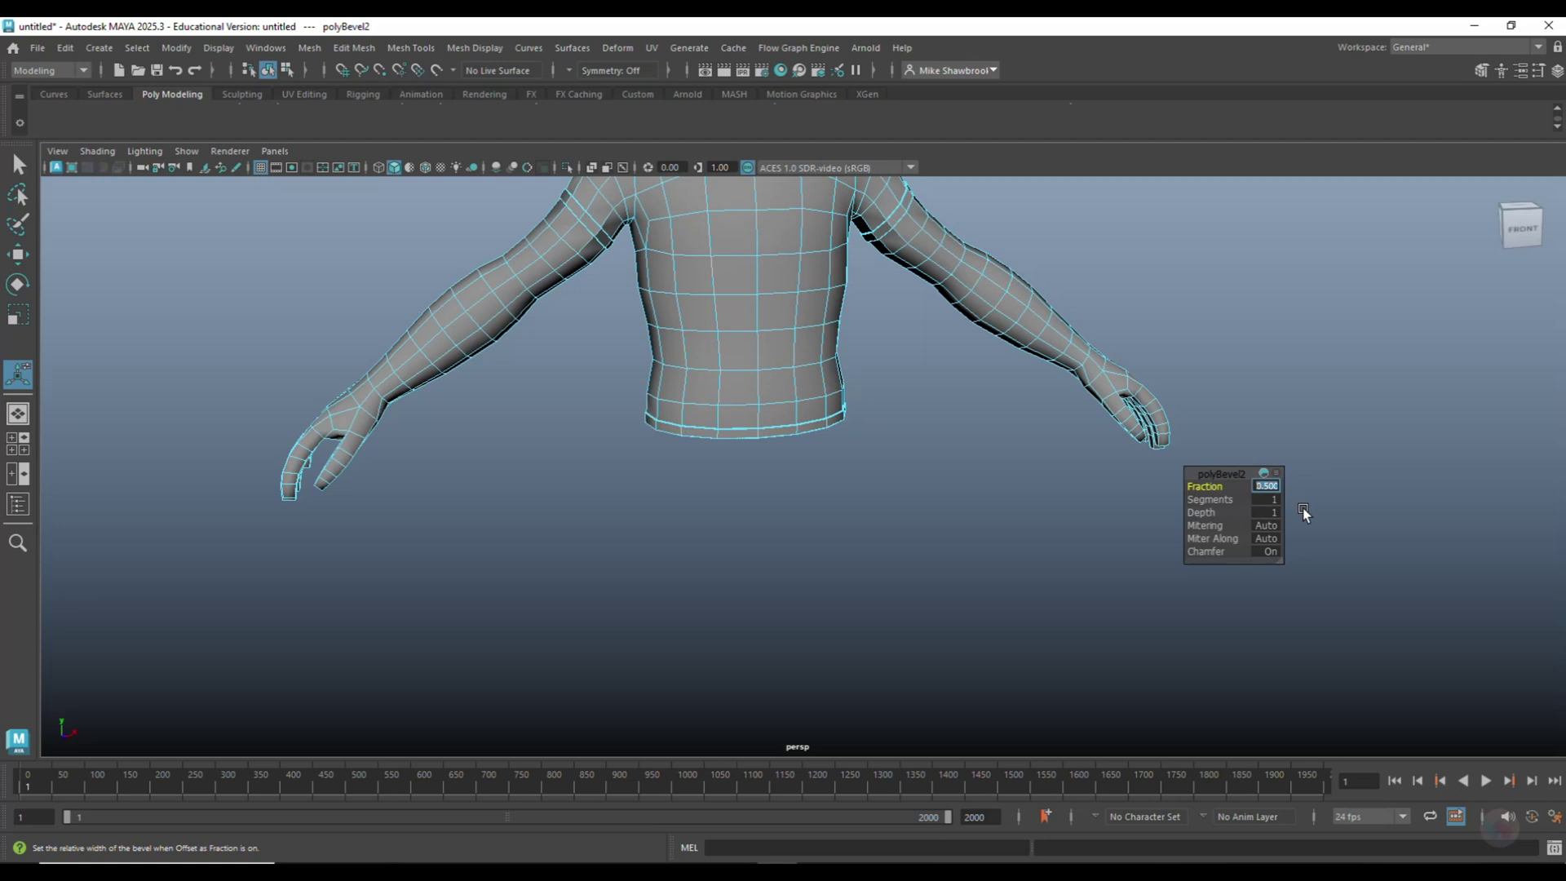
{"action": "type", "text": "0.01"}
{"action": "key", "text": "Return"}
{"action": "left_click", "coordinate": [1052, 517]}
{"action": "key", "text": "f"}
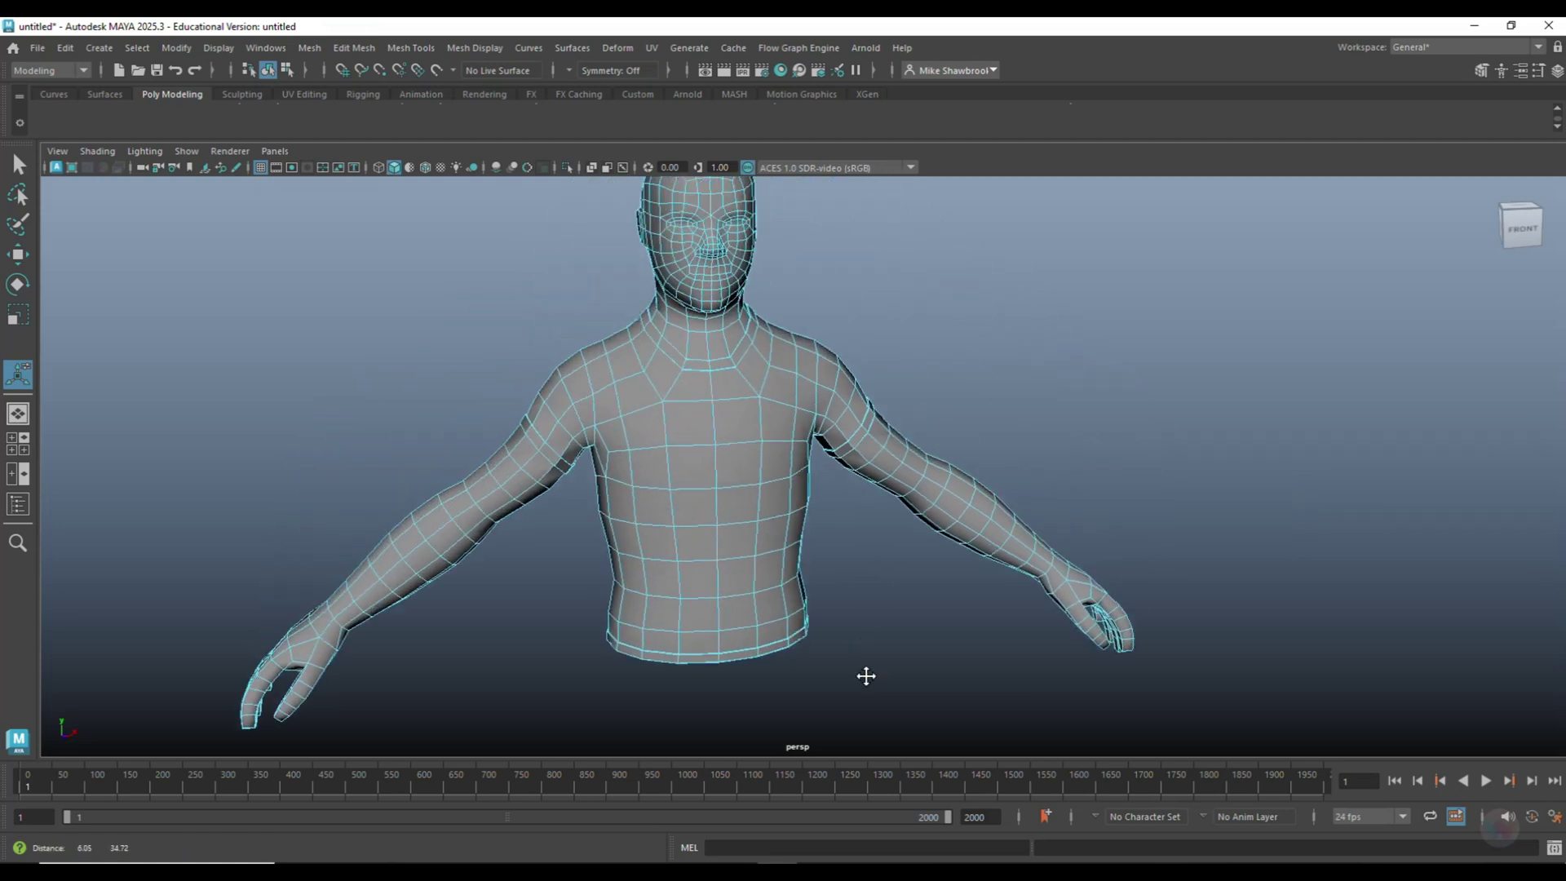
Switch to object mode and display the character mesh in smooth preview
{"action": "right_click_drag", "start_coordinate": [736, 476], "coordinate": [848, 413]}
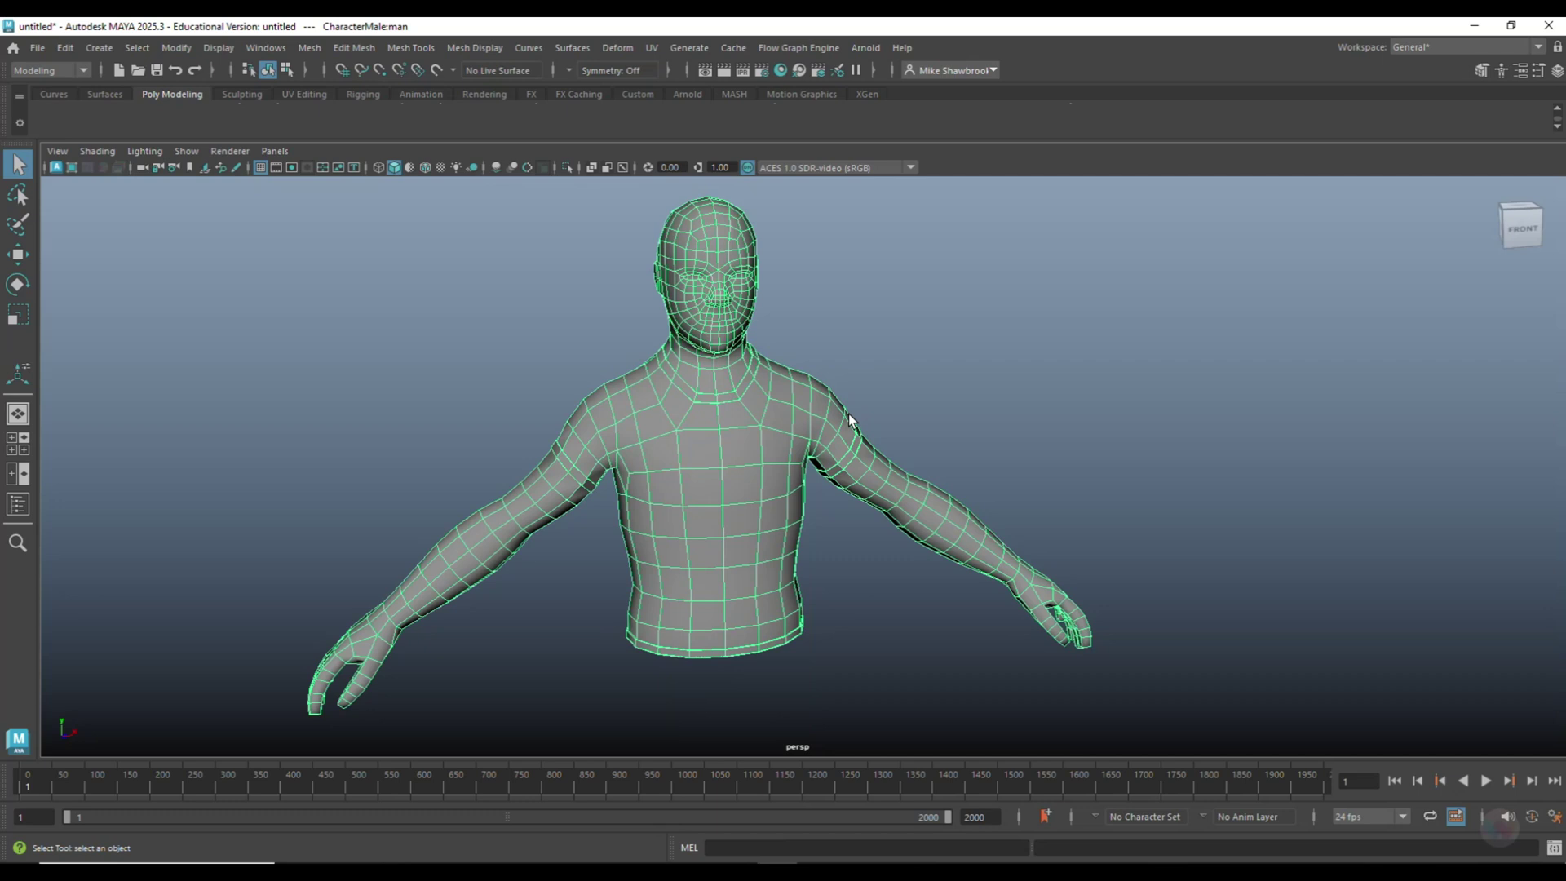
{"action": "key", "text": "3"}
{"action": "left_click", "coordinate": [943, 310]}
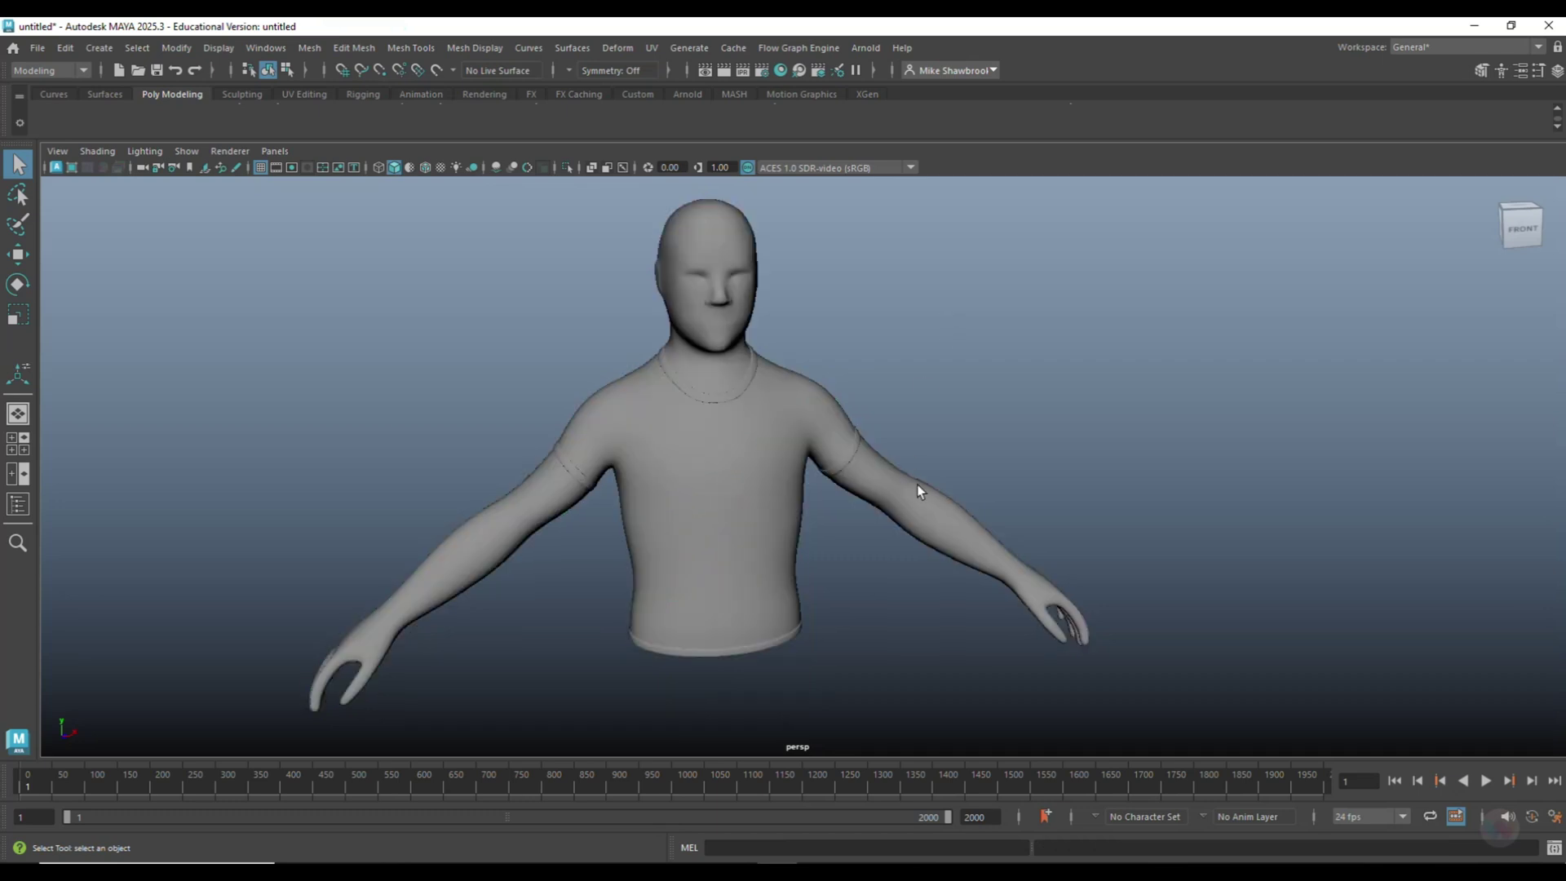
{"action": "scroll", "coordinate": [934, 493], "scroll_direction": "up", "scroll_amount": 5}
{"action": "scroll", "coordinate": [935, 493], "scroll_direction": "down", "scroll_amount": 2}
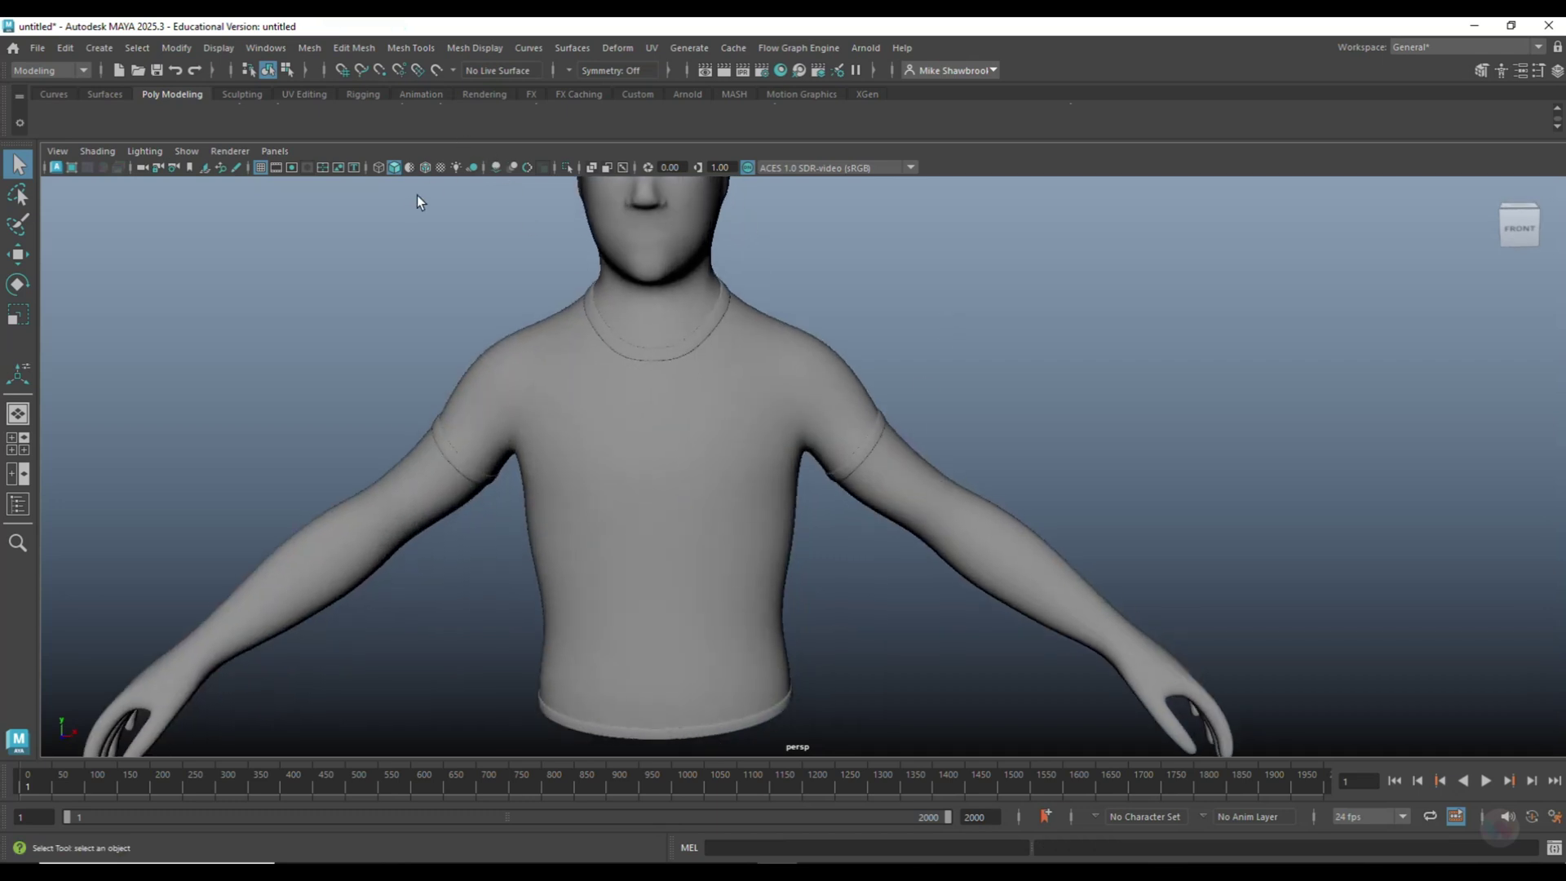
Examine the smoothed T-shirt's collar, sleeve and hem seams from several angles
{"action": "left_click", "coordinate": [494, 167]}
{"action": "left_click", "coordinate": [496, 167]}
{"action": "scroll", "coordinate": [734, 481], "scroll_direction": "down", "scroll_amount": 3}
{"action": "mouse_move", "coordinate": [806, 566]}
{"action": "left_mouse_down", "text": "alt"}
{"action": "mouse_move", "coordinate": [902, 531]}
{"action": "mouse_move", "coordinate": [818, 535]}
{"action": "mouse_move", "coordinate": [813, 573]}
{"action": "mouse_move", "coordinate": [810, 541]}
{"action": "mouse_move", "coordinate": [664, 598]}
{"action": "mouse_move", "coordinate": [479, 566]}
{"action": "mouse_move", "coordinate": [832, 559]}
{"action": "mouse_move", "coordinate": [804, 562]}
{"action": "left_mouse_up", "text": "alt"}
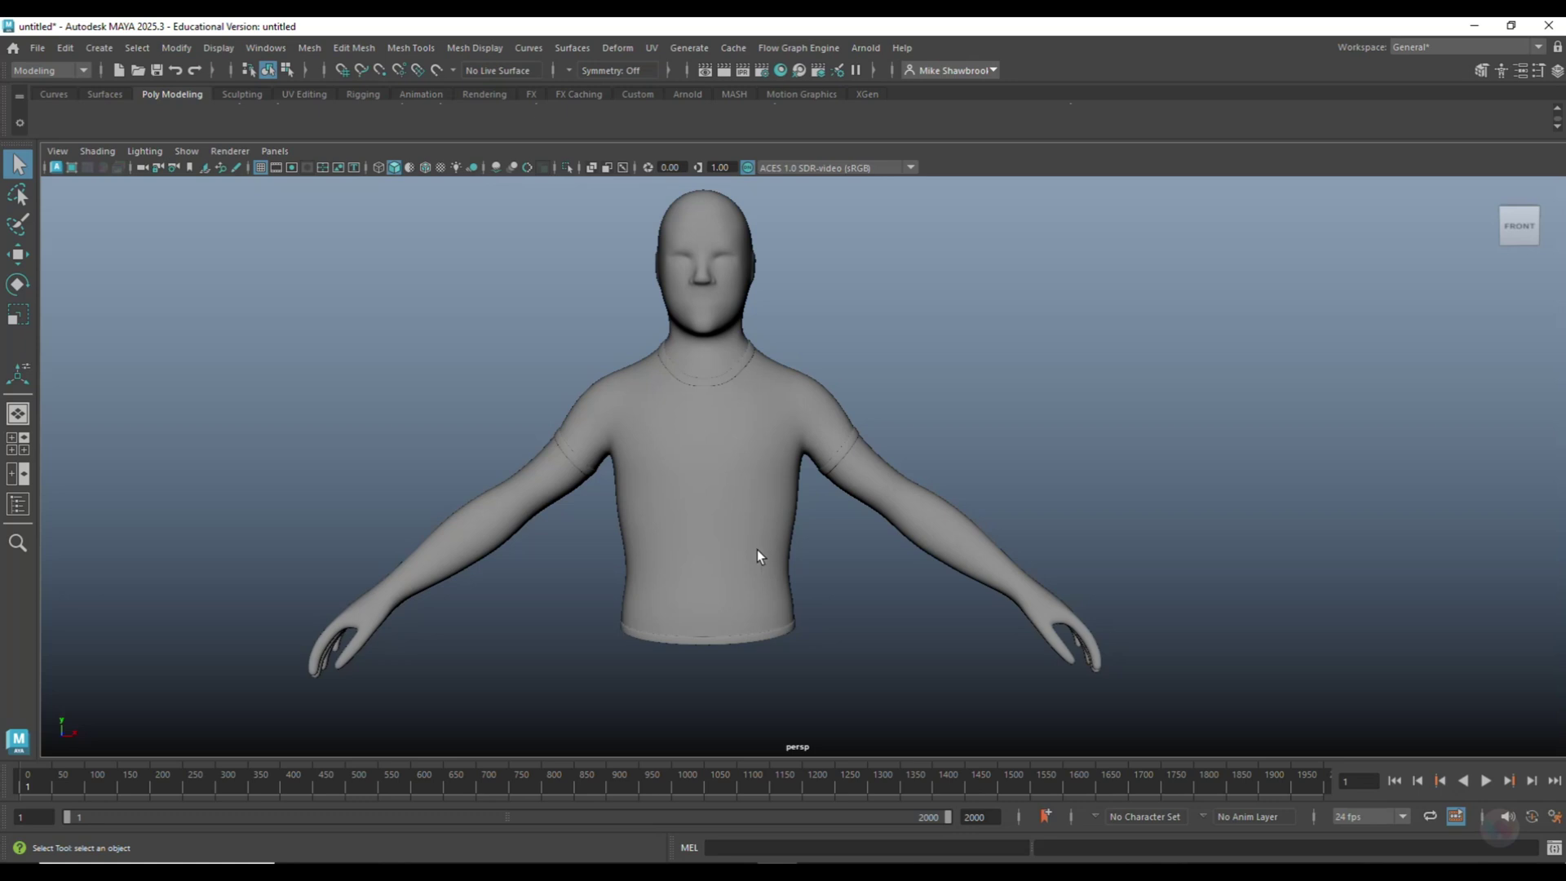
{"action": "mouse_move", "coordinate": [758, 552]}
{"action": "left_mouse_down", "text": "alt"}
{"action": "mouse_move", "coordinate": [787, 601]}
{"action": "mouse_move", "coordinate": [839, 594]}
{"action": "mouse_move", "coordinate": [733, 621]}
{"action": "mouse_move", "coordinate": [722, 565]}
{"action": "mouse_move", "coordinate": [785, 562]}
{"action": "left_mouse_up", "text": "alt"}
{"action": "middle_click_drag", "start_coordinate": [785, 562], "coordinate": [774, 659], "text": "alt"}
{"action": "left_click_drag", "start_coordinate": [774, 658], "coordinate": [734, 636], "text": "alt"}
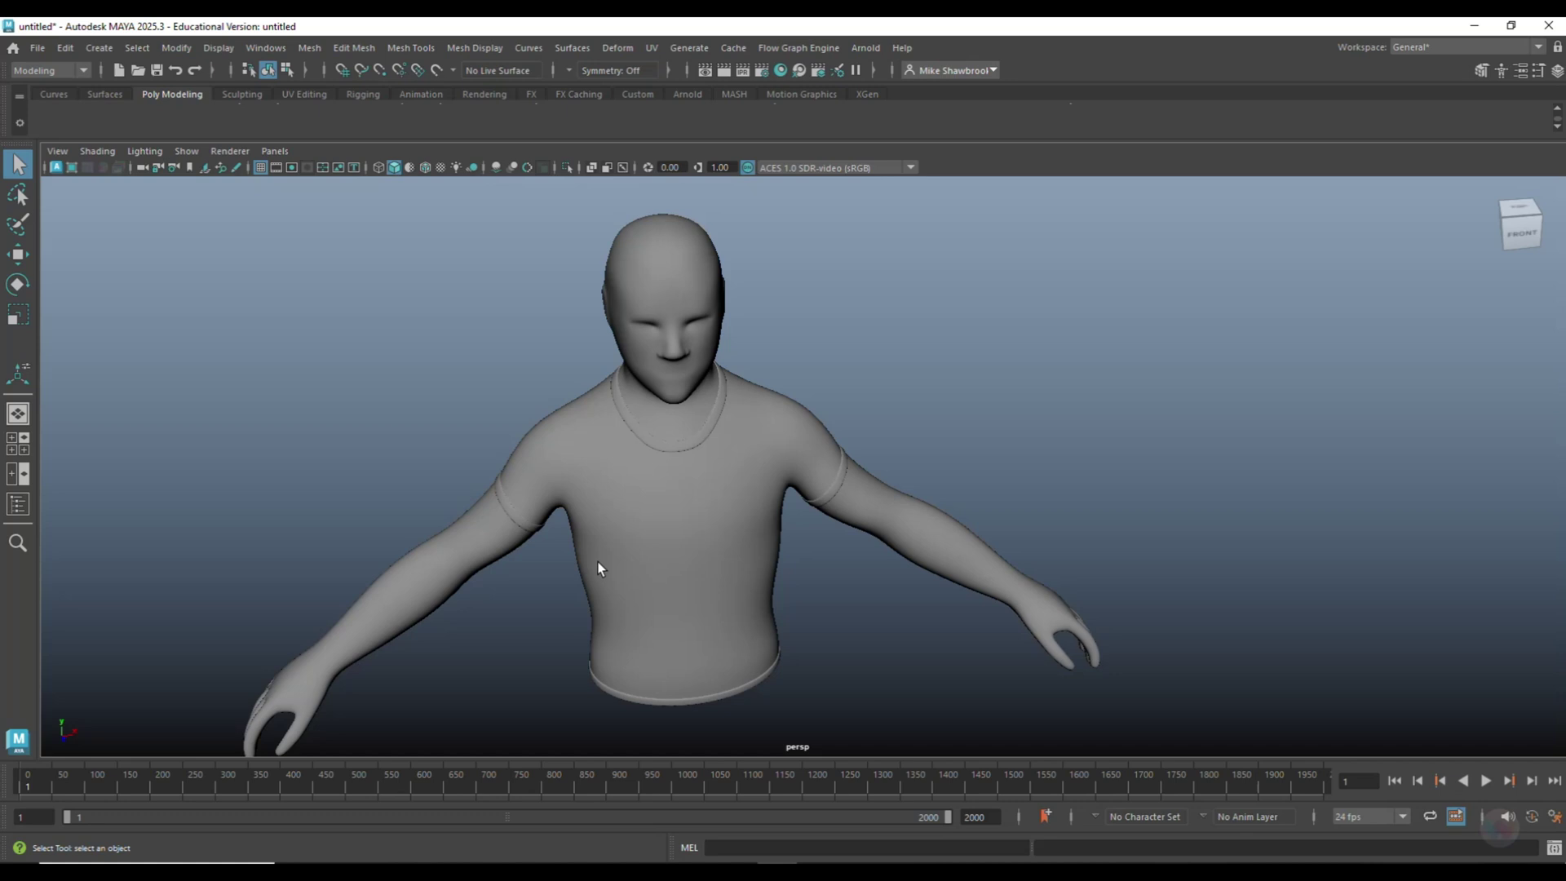
{"action": "left_click_drag", "start_coordinate": [760, 628], "coordinate": [745, 454], "text": "alt"}
{"action": "left_click_drag", "start_coordinate": [769, 535], "coordinate": [803, 508], "text": "alt"}
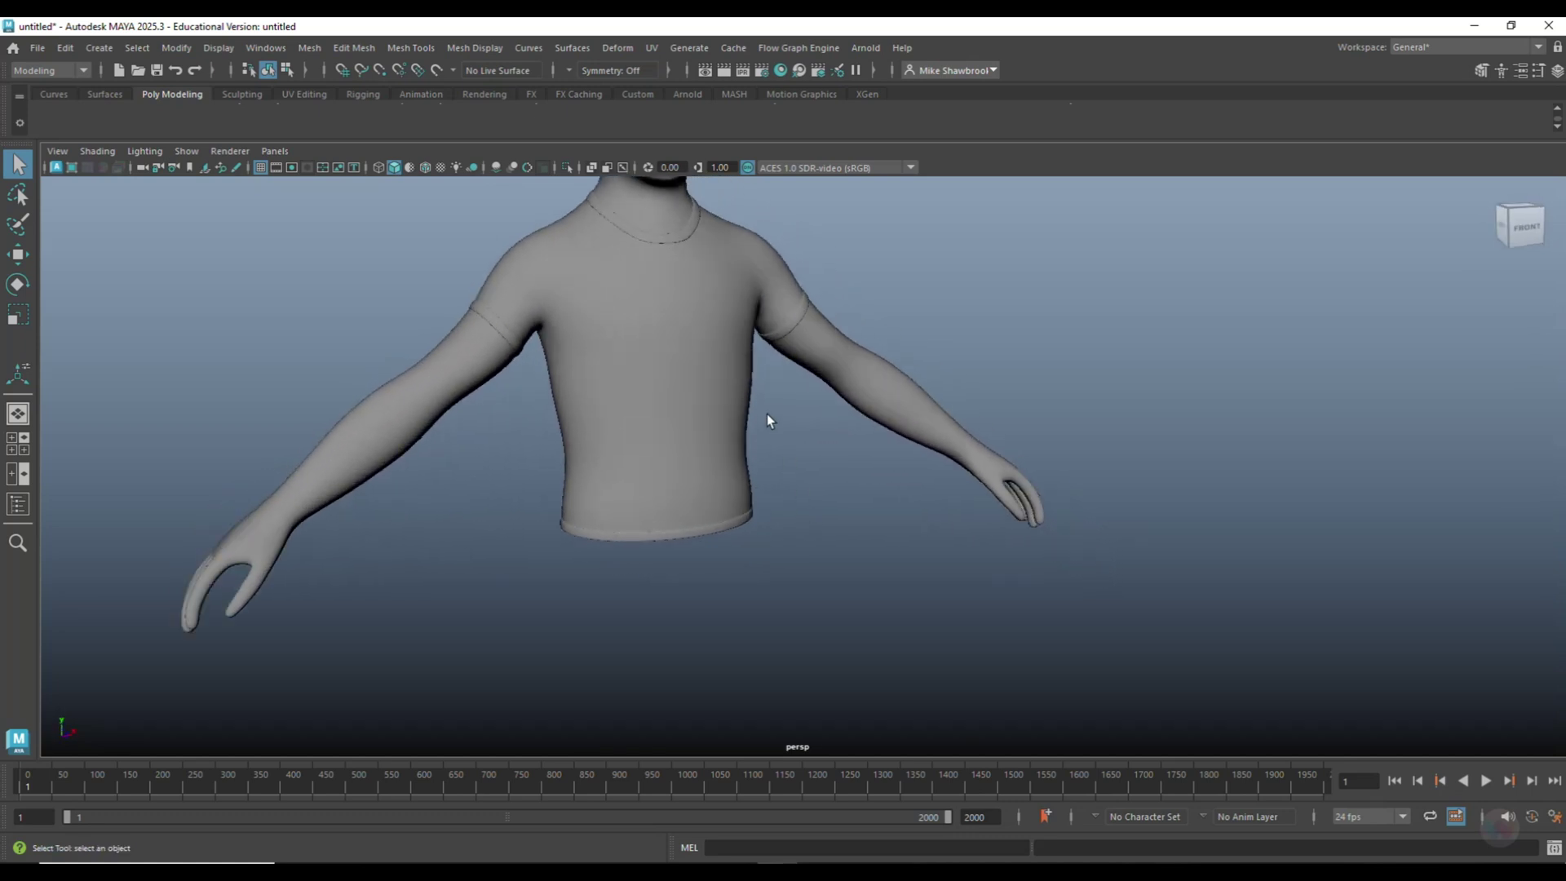
{"action": "middle_click_drag", "start_coordinate": [769, 420], "coordinate": [818, 584], "text": "alt"}
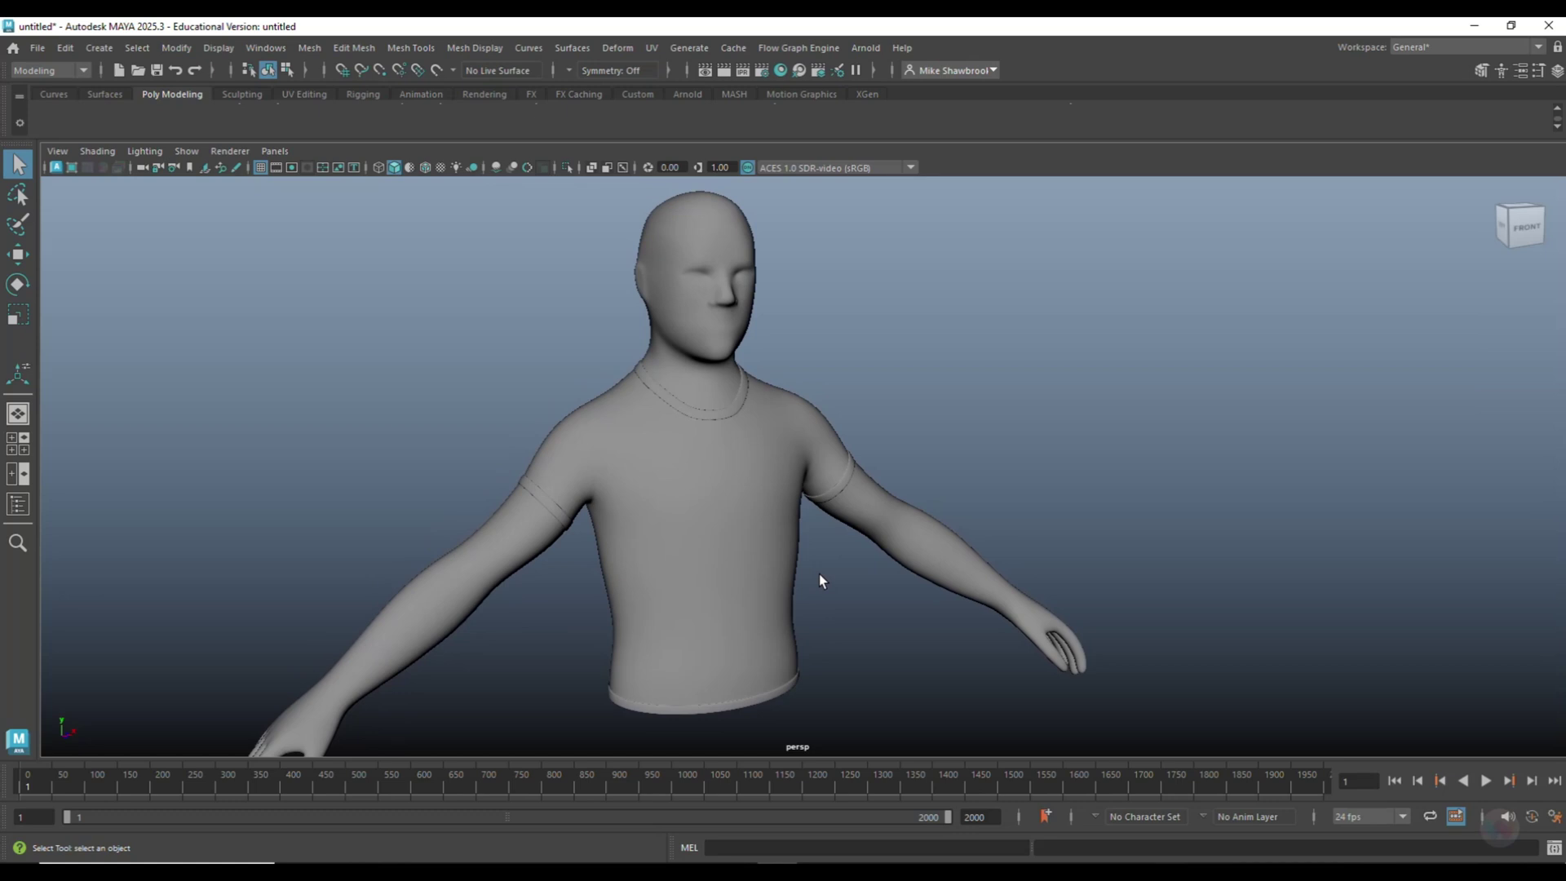